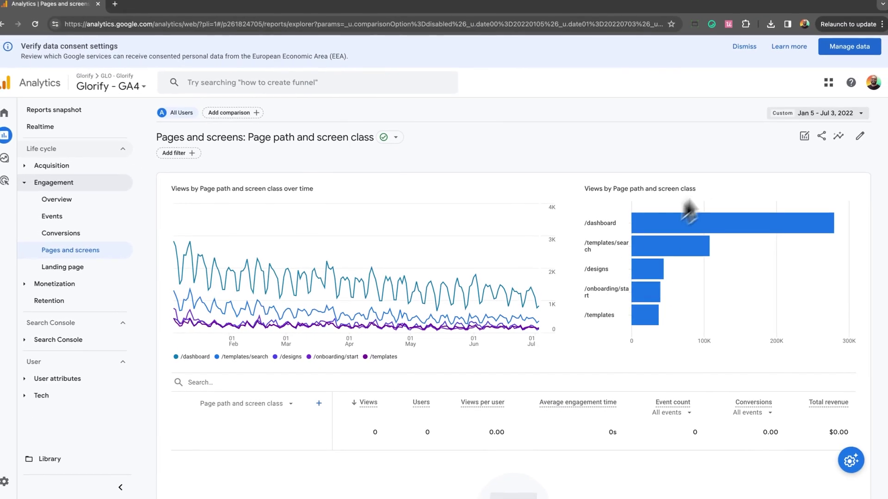
Set the Pages and screens report's date range to May 5 – Jul 5, 2023
click(821, 113)
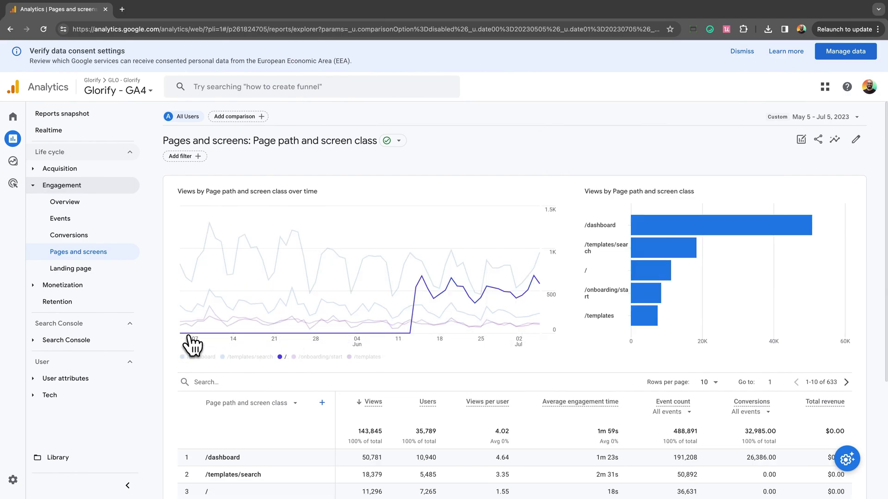
mouse_move(275, 334)
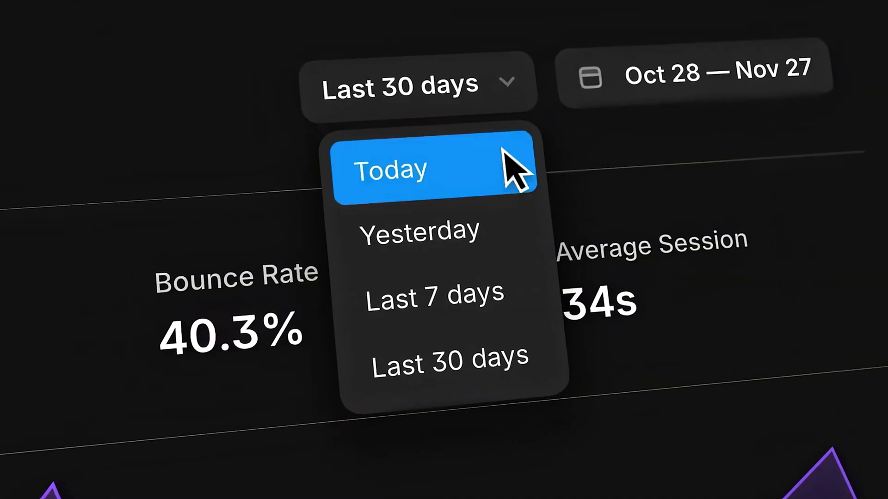
Open the Blitzit Site project, showing the Pages panel and Home page canvas
click(512, 271)
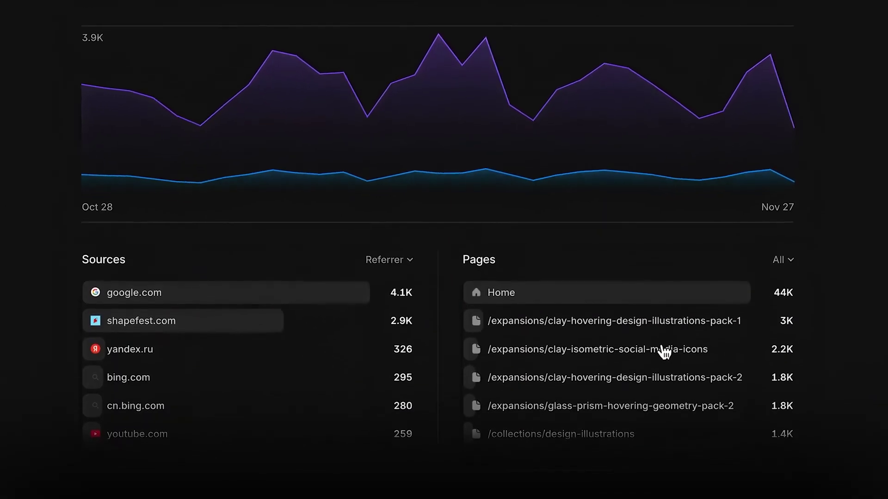
click(660, 348)
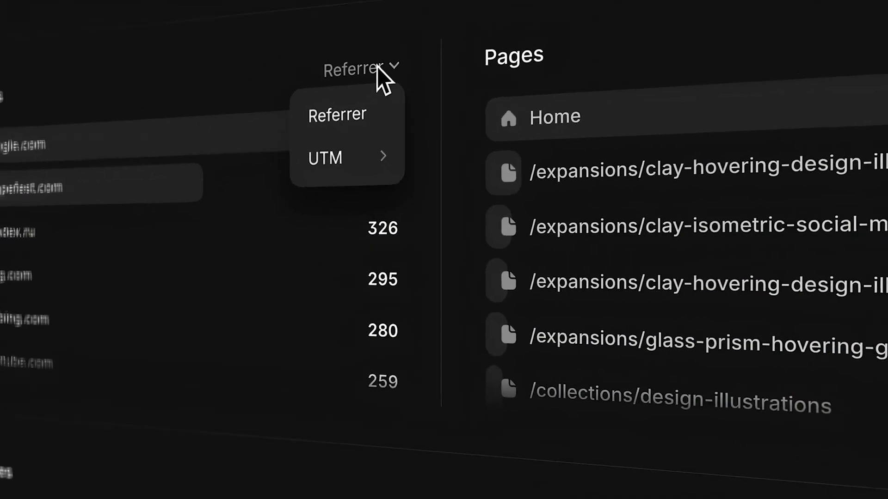
mouse_move(363, 165)
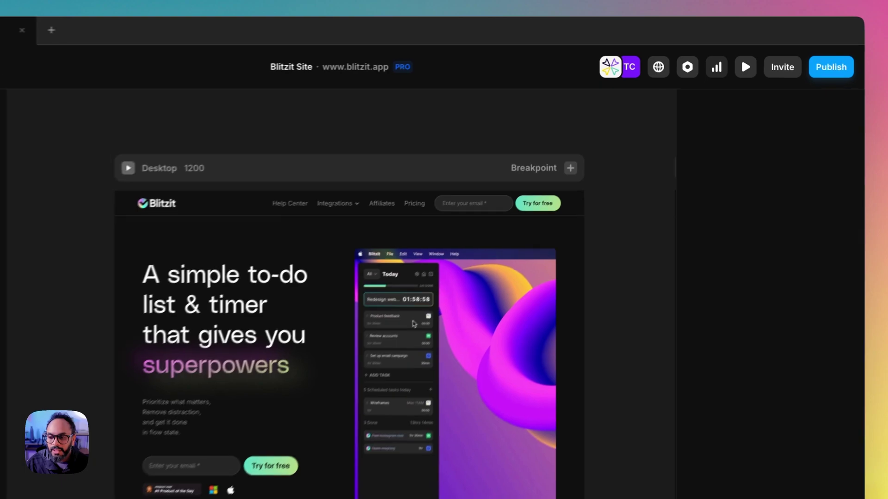
Review Blitzit Site's 30-day analytics, then switch to the Google results on healthy average session
click(720, 53)
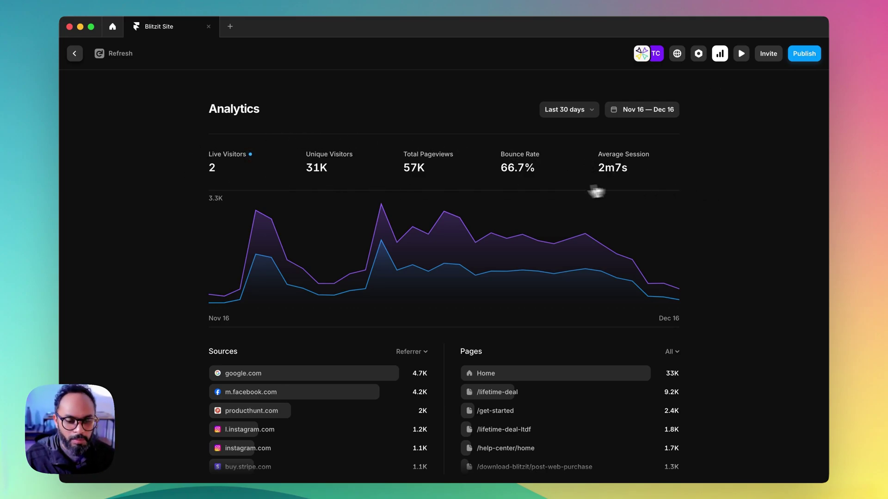
scroll(578, 193, down, 4)
scroll(747, 212, up, 4)
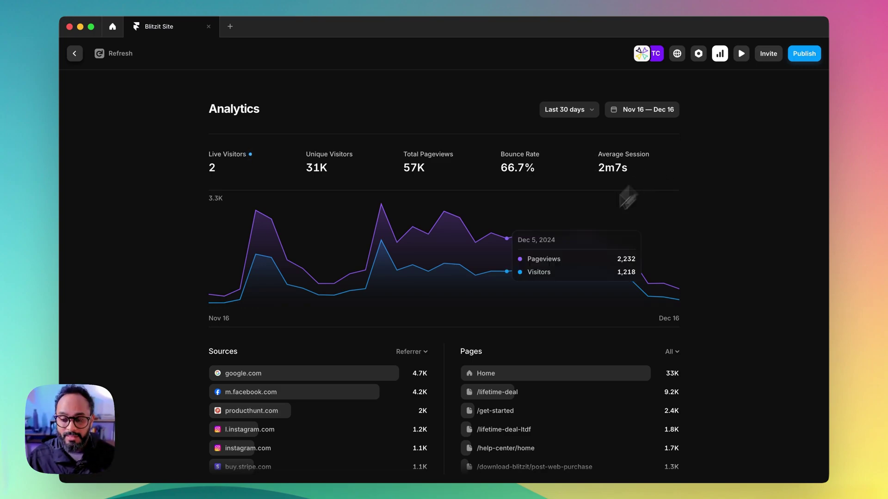
click(362, 491)
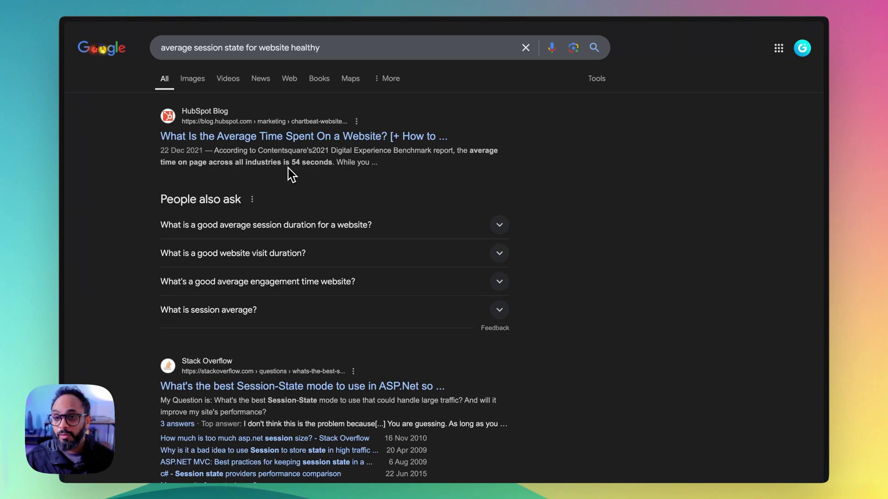
Open the 'website healthy bounce rate' search tab in Arc and read the results
mouse_move(67, 131)
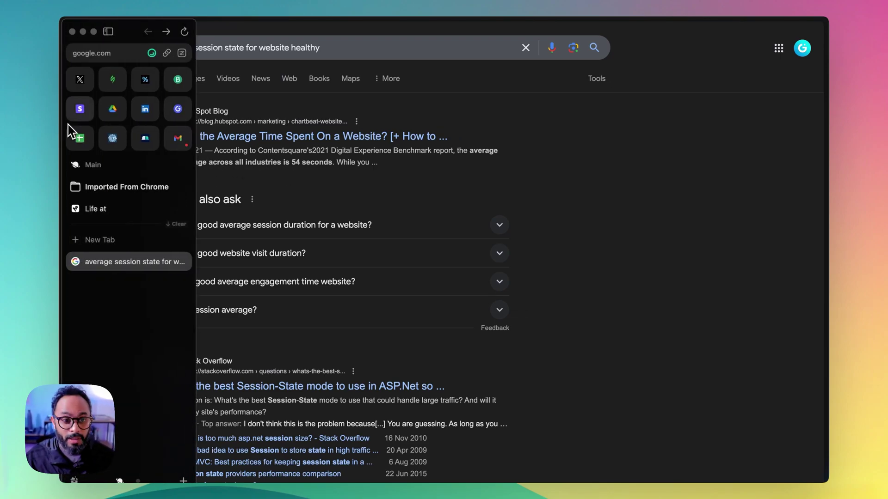
click(166, 31)
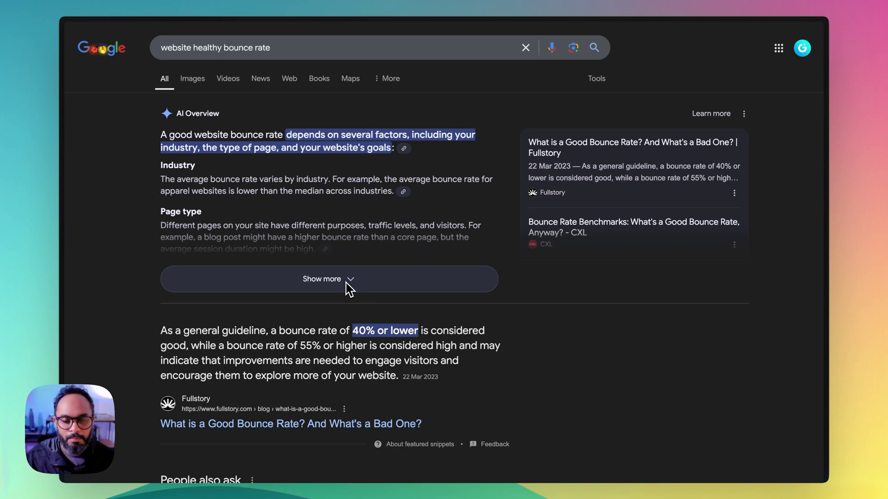
scroll(372, 270, down, 2)
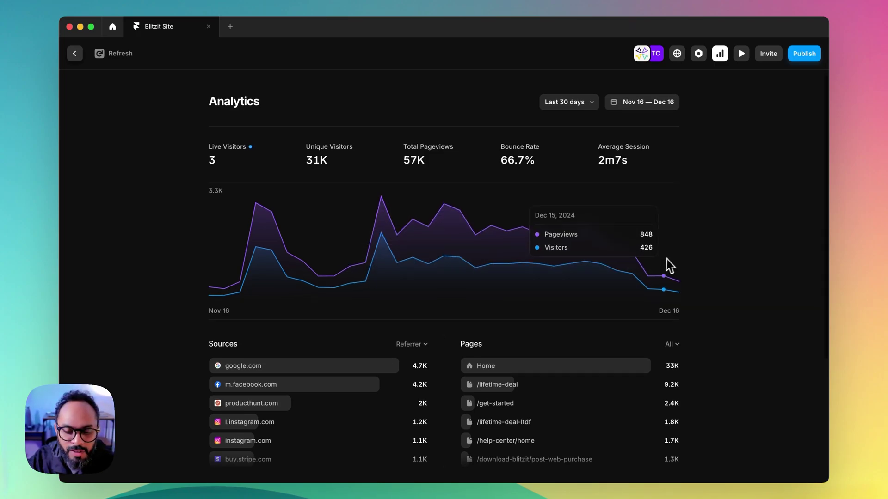
Scroll down to the Sources, Pages, Countries and Devices tables, led by google.com at 4.7K
scroll(731, 228, down, 5)
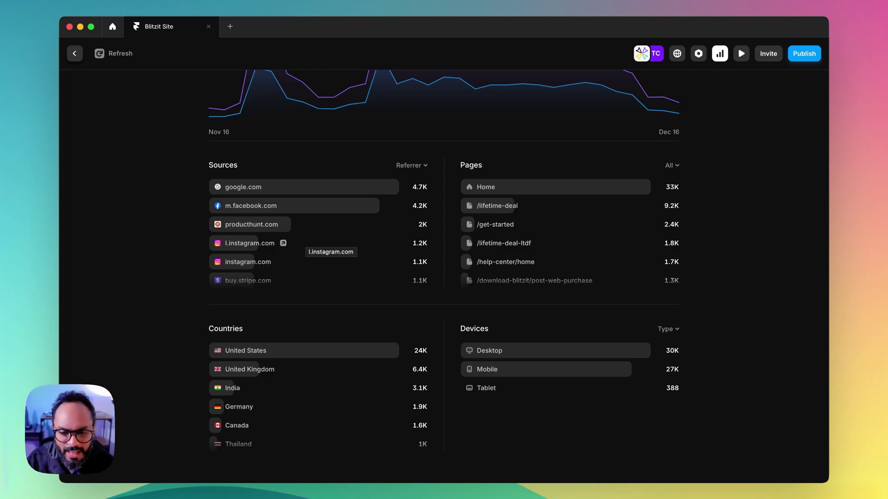
scroll(307, 242, down, 3)
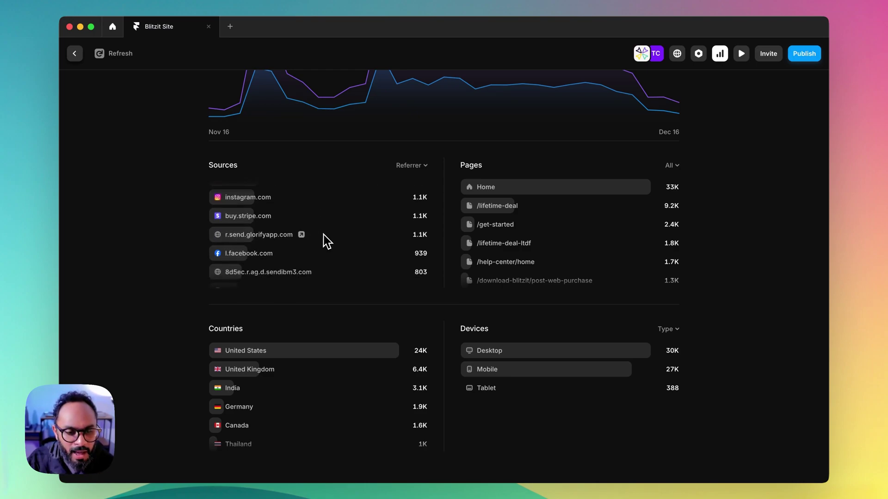
scroll(300, 254, down, 5)
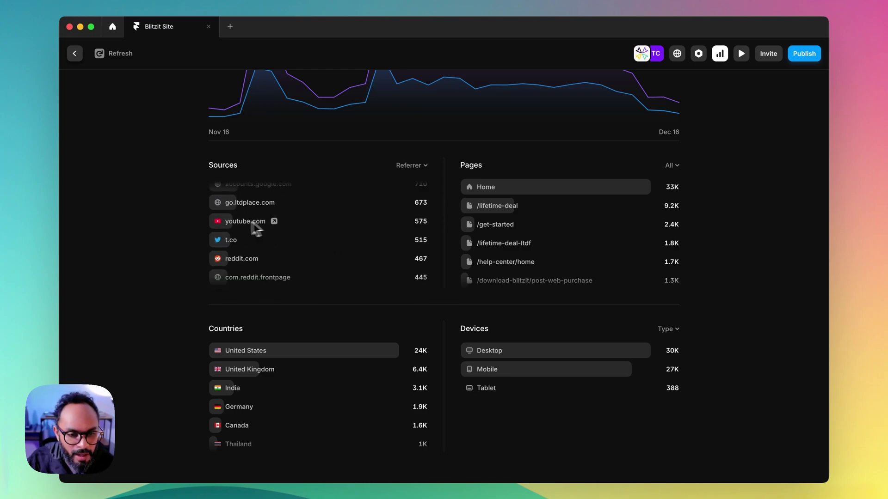
scroll(256, 228, up, 1)
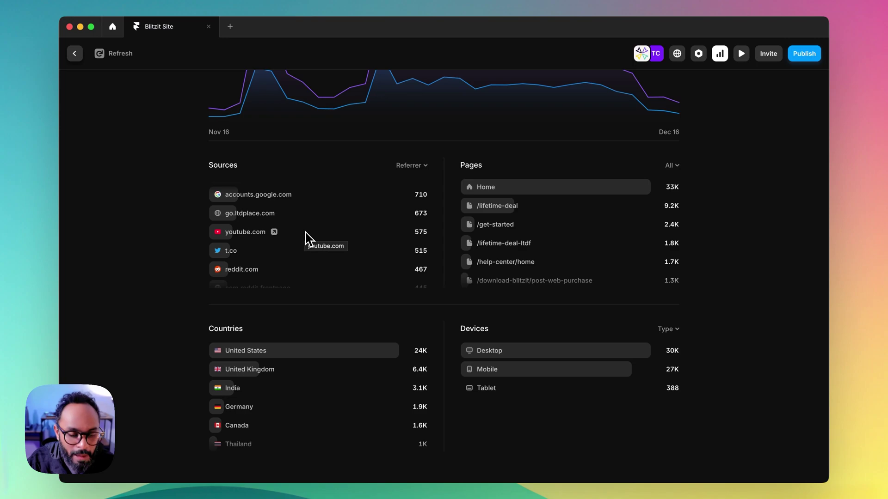
scroll(292, 246, down, 3)
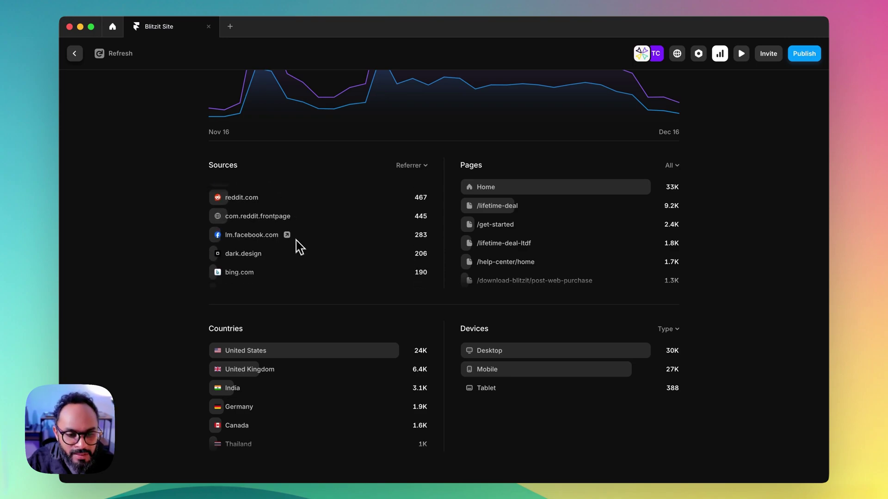
scroll(296, 245, up, 1)
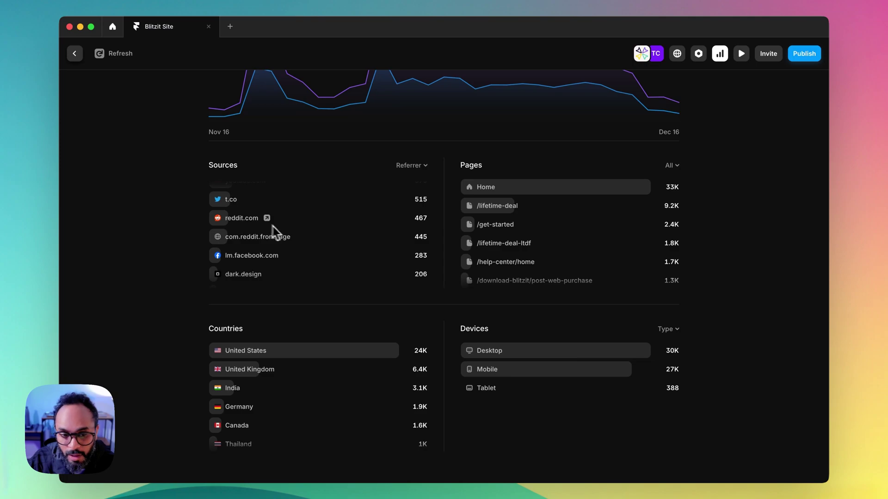
scroll(319, 238, down, 1)
scroll(324, 240, down, 3)
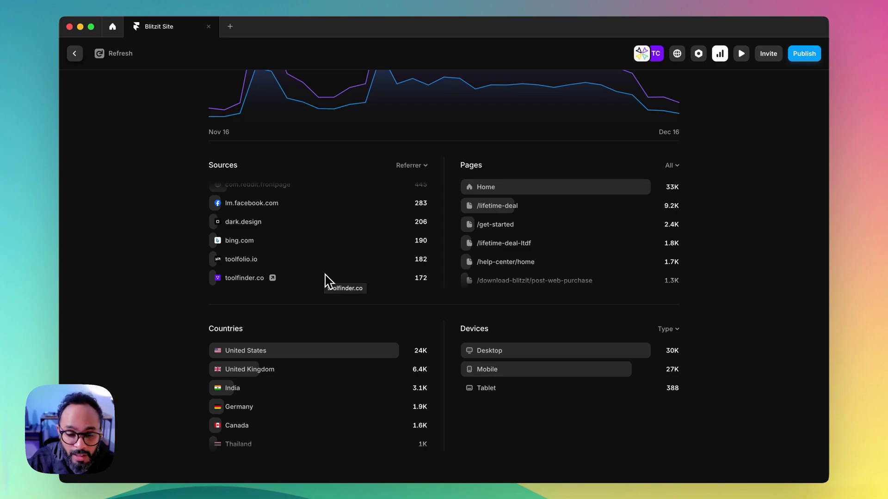
scroll(323, 279, up, 5)
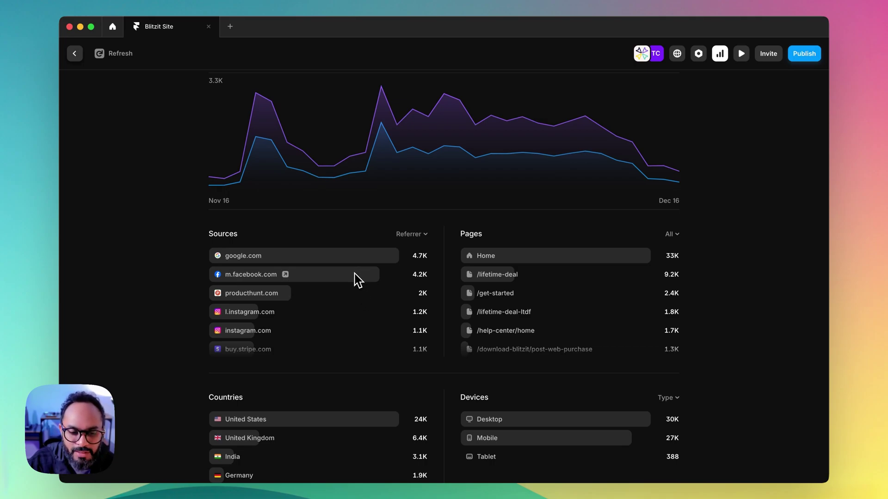
Group the Sources panel by UTM Campaign
scroll(354, 279, down, 5)
scroll(359, 281, up, 5)
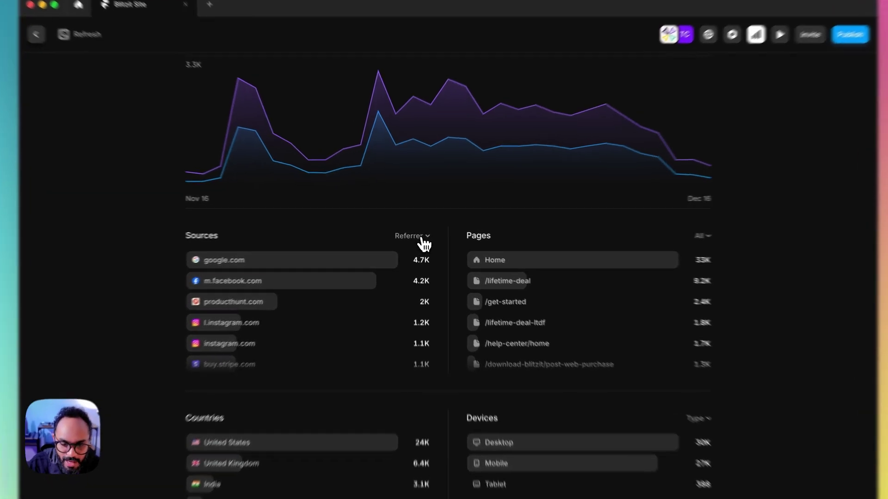
click(421, 237)
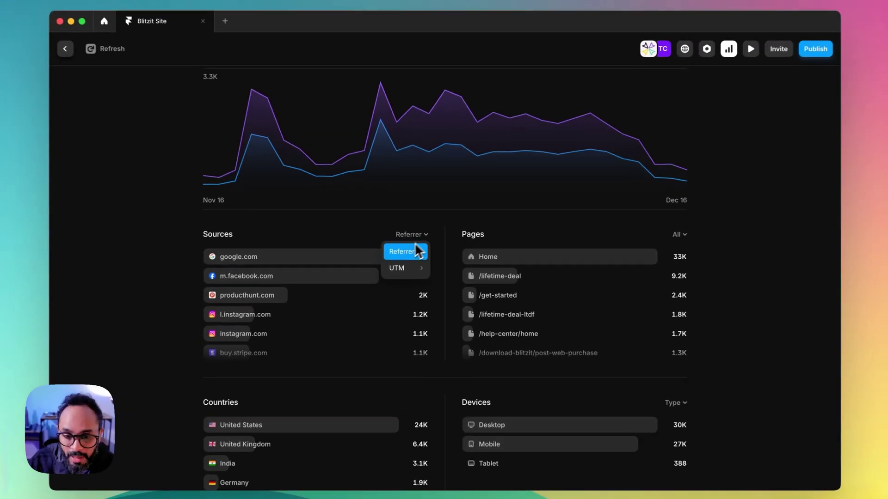
mouse_move(403, 270)
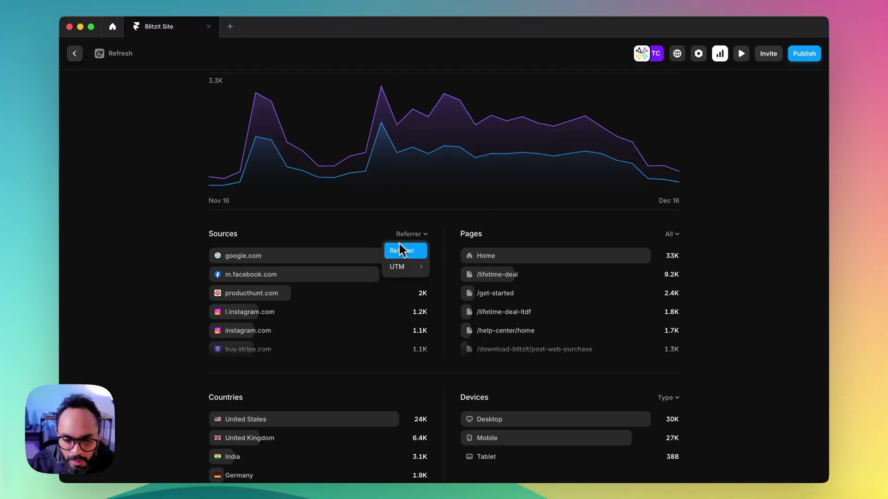
mouse_move(405, 273)
click(456, 267)
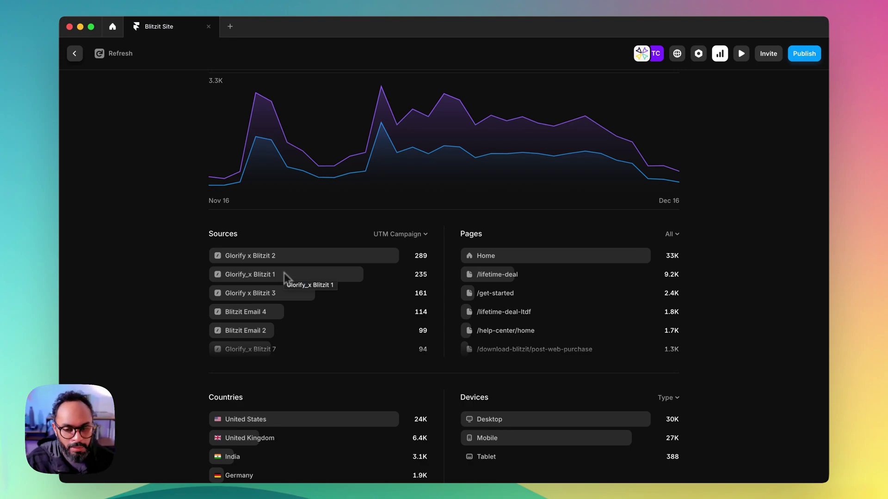
Scroll through the UTM campaigns, led by Glorify x Blitzit 2 at 289 and Glorify_x Blitzit 1 at 235
scroll(284, 296, down, 1)
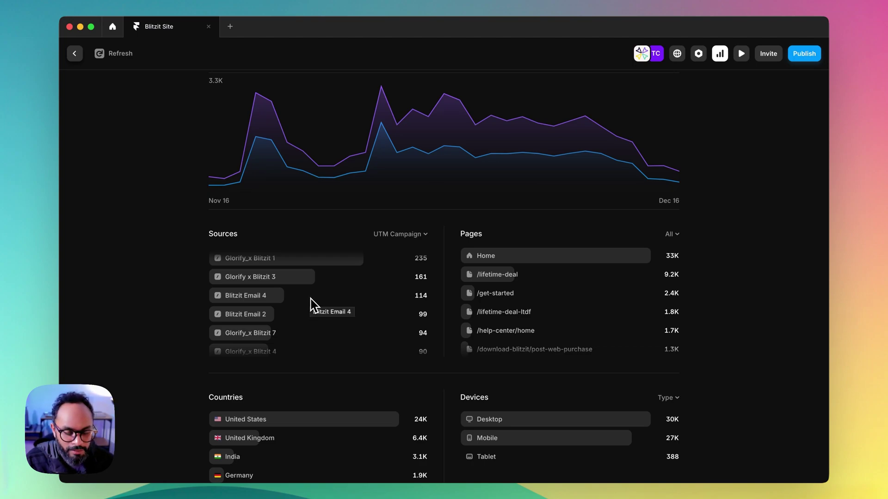
scroll(313, 303, down, 5)
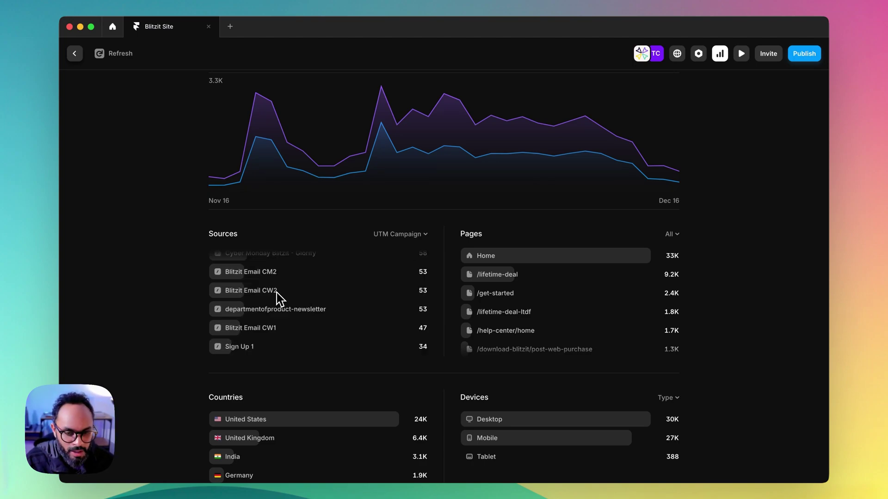
scroll(284, 296, down, 2)
scroll(349, 297, up, 5)
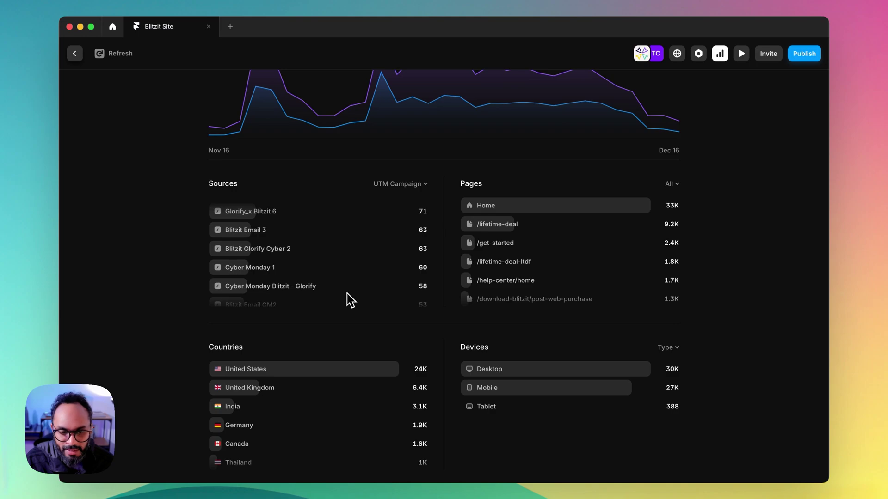
scroll(384, 283, up, 2)
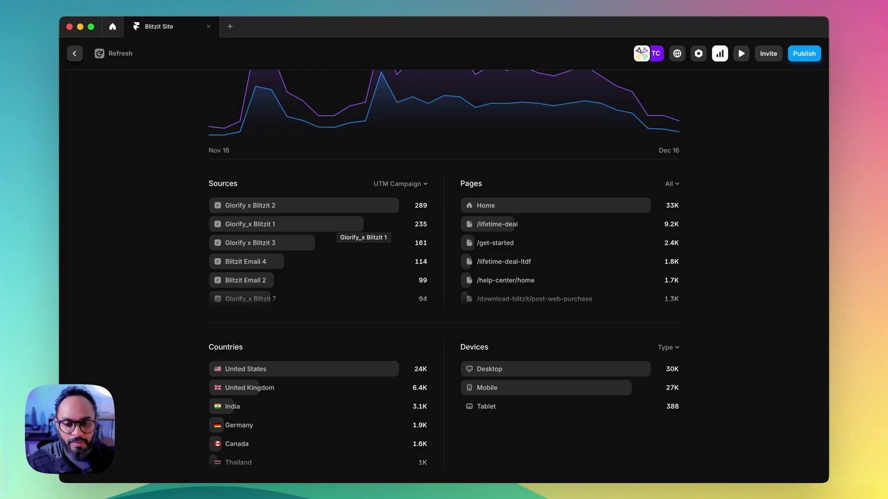
click(401, 185)
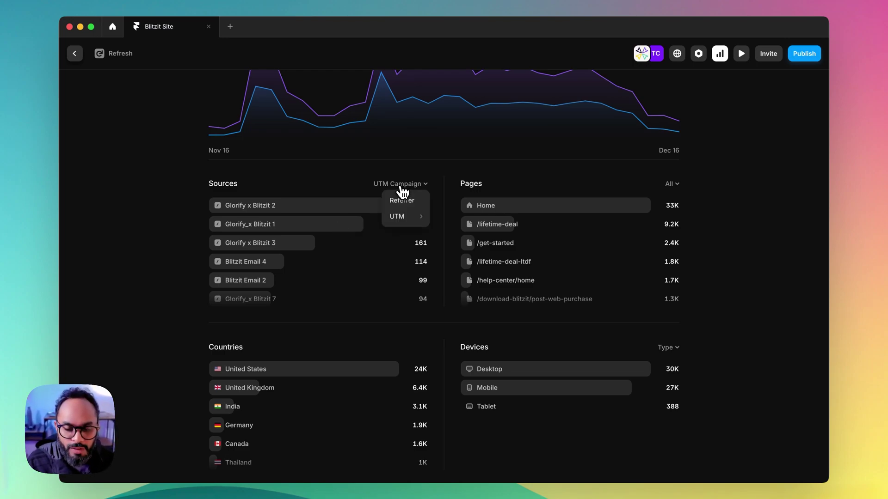
Regroup the Sources panel by UTM Source
click(401, 187)
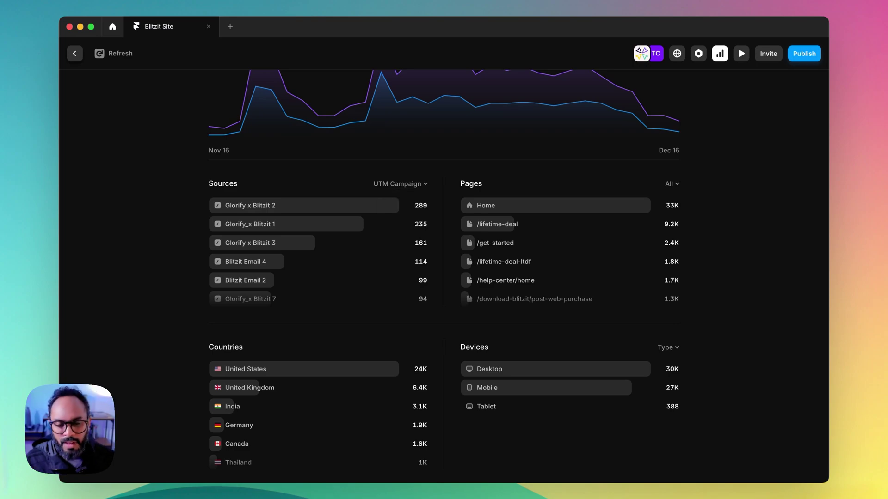
click(400, 184)
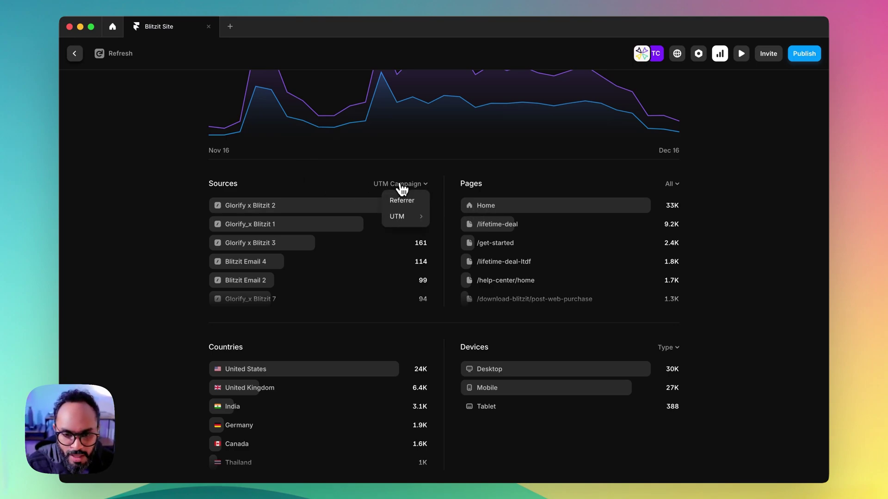
mouse_move(404, 216)
click(448, 232)
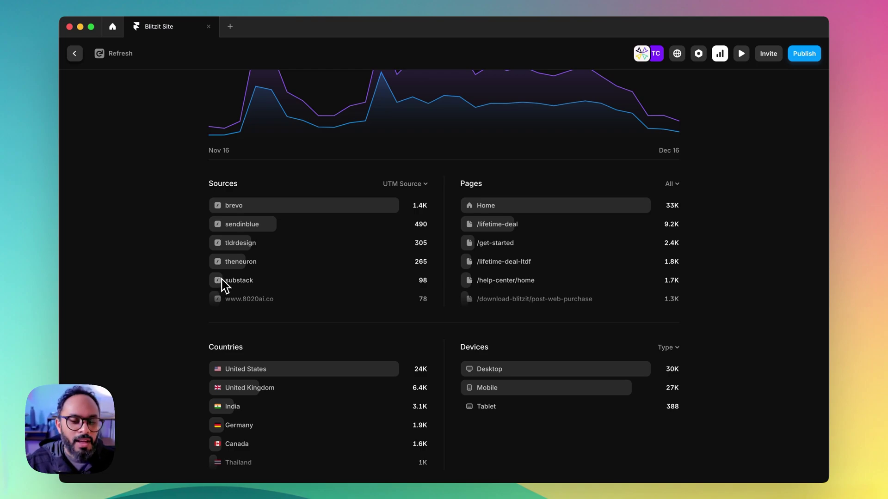
Scroll through the UTM sources: brevo 1.4K, sendinblue 490, tldrdesign 305 and others
scroll(229, 281, down, 3)
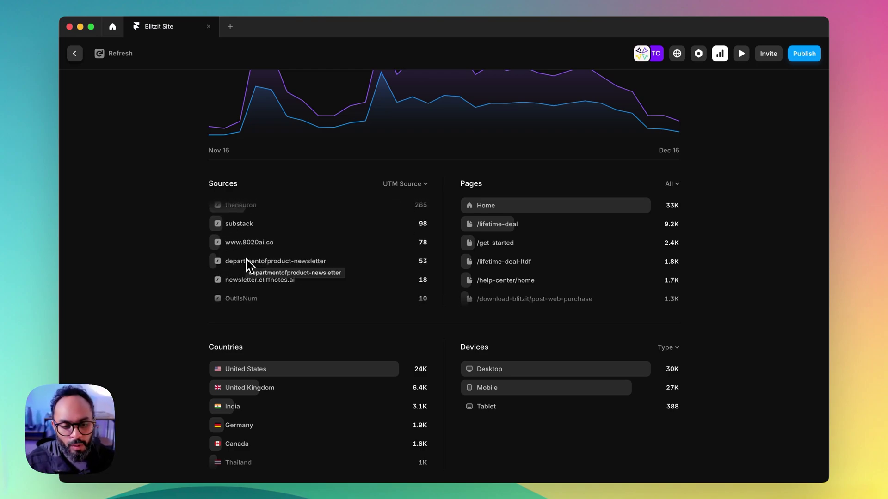
scroll(250, 259, down, 4)
scroll(271, 253, down, 5)
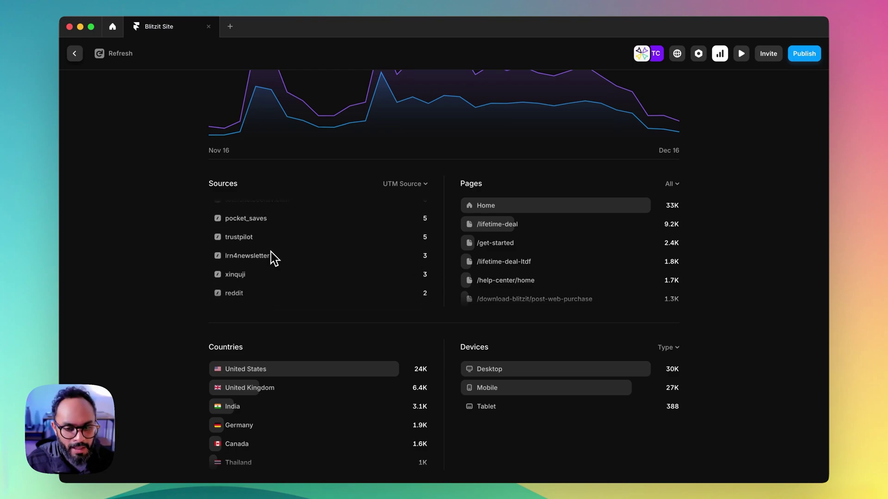
scroll(271, 257, up, 4)
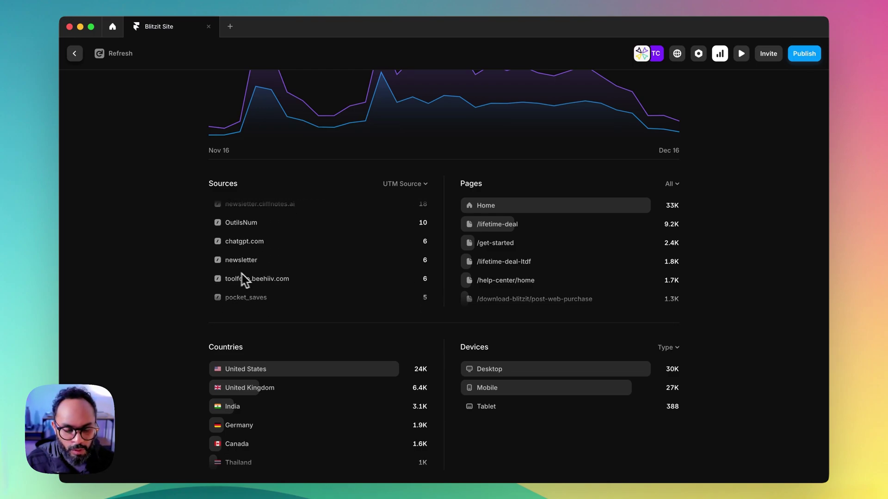
scroll(278, 277, down, 4)
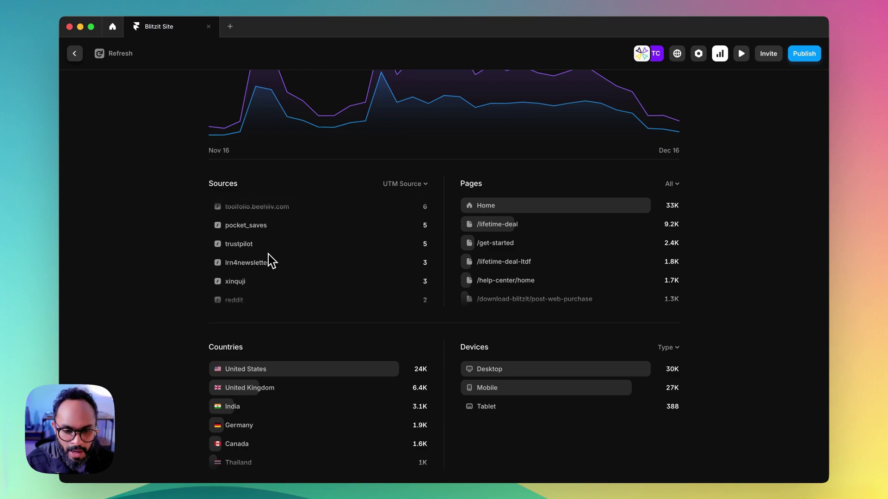
scroll(272, 261, down, 5)
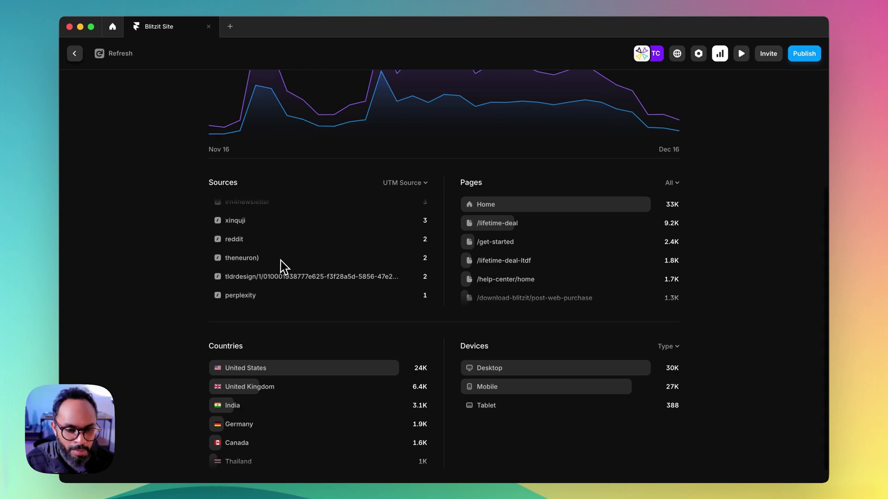
scroll(284, 266, down, 1)
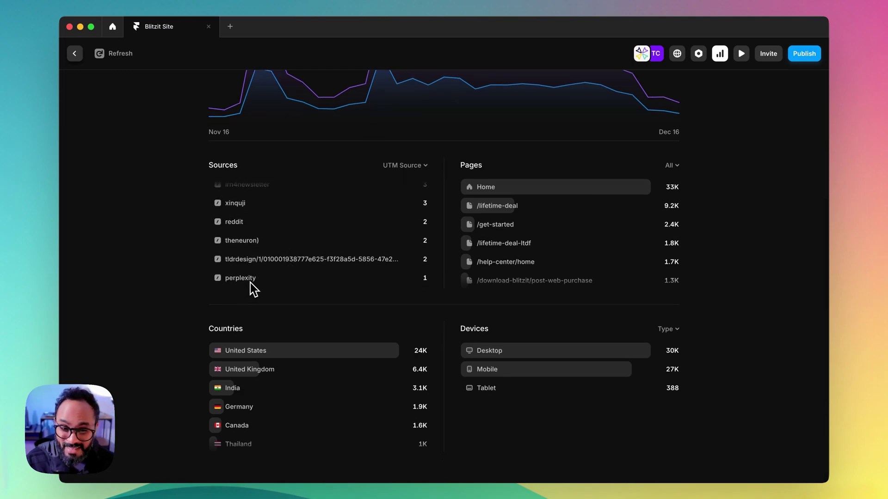
scroll(278, 253, up, 10)
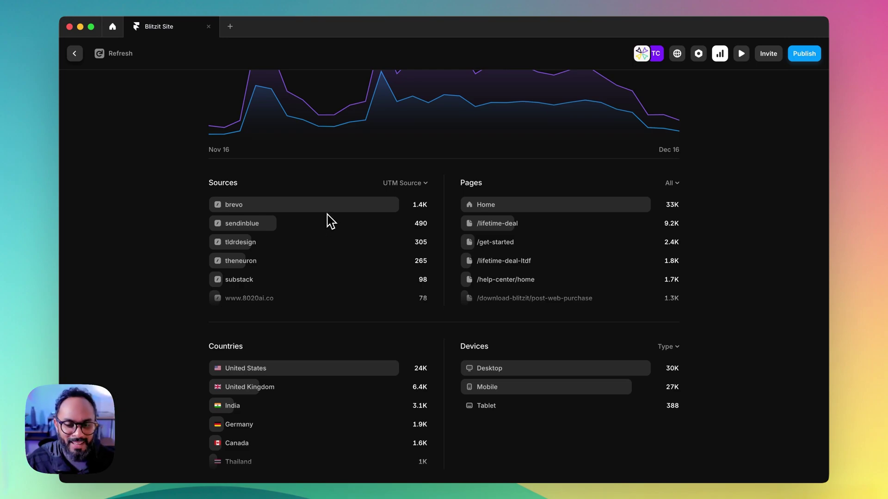
Group the Sources panel by UTM Content, showing only Grab BF Sale!
click(403, 185)
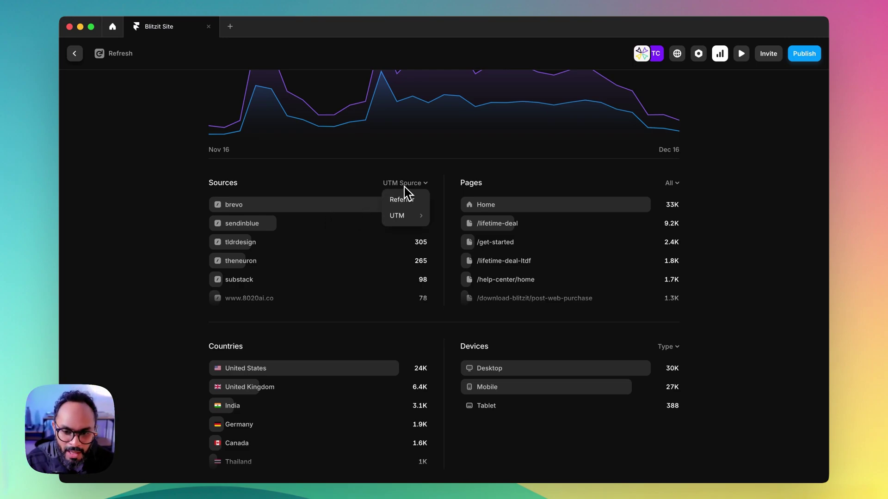
mouse_move(415, 215)
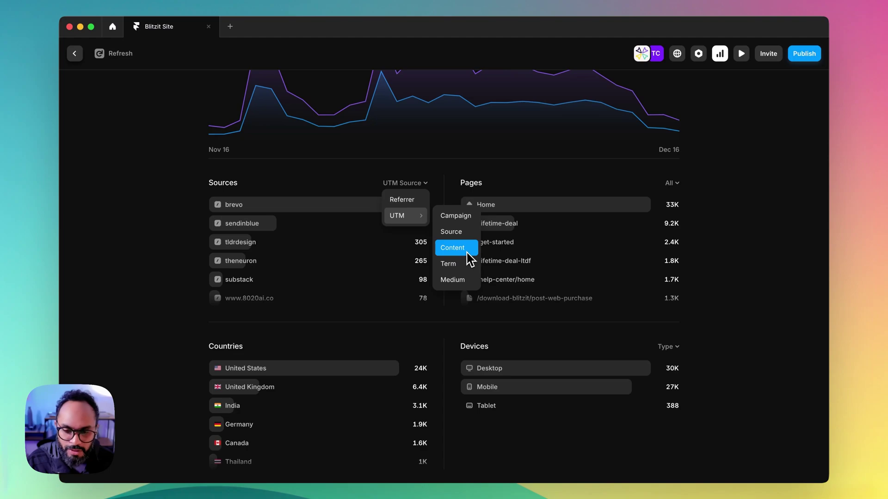
click(446, 249)
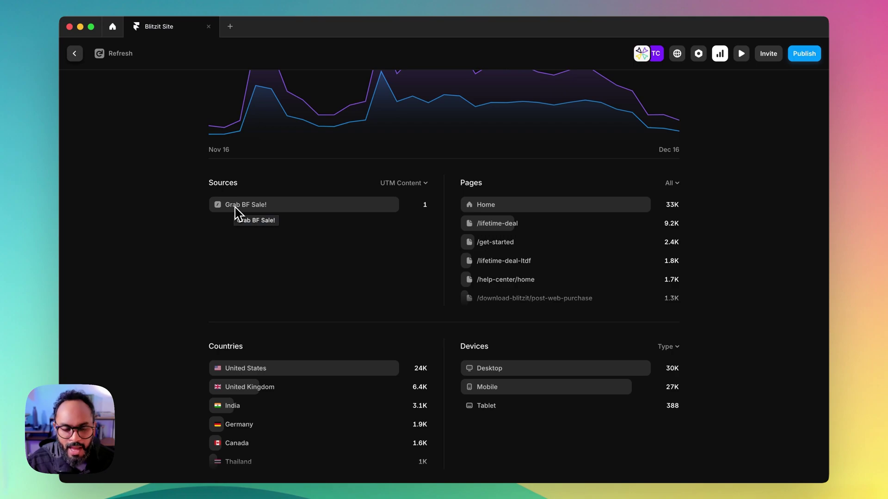
Regroup the Sources panel by UTM Term to list the ID-style term values
click(402, 183)
mouse_move(397, 215)
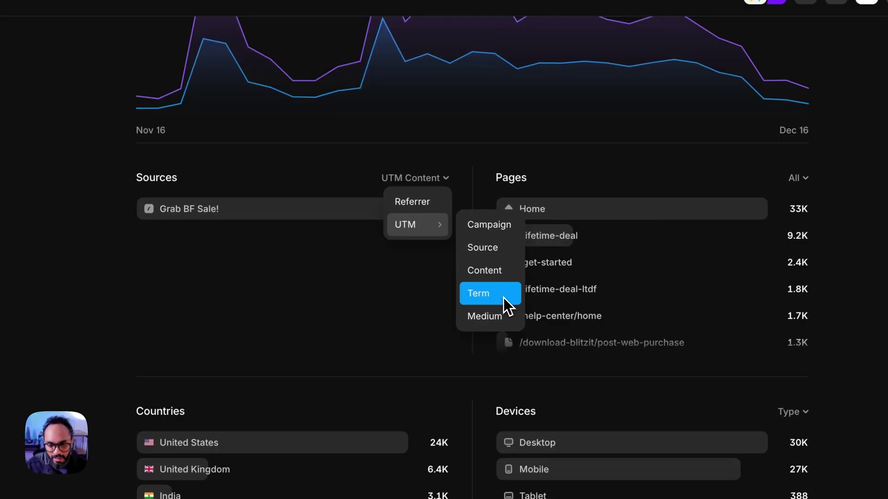
click(503, 298)
scroll(324, 234, down, 3)
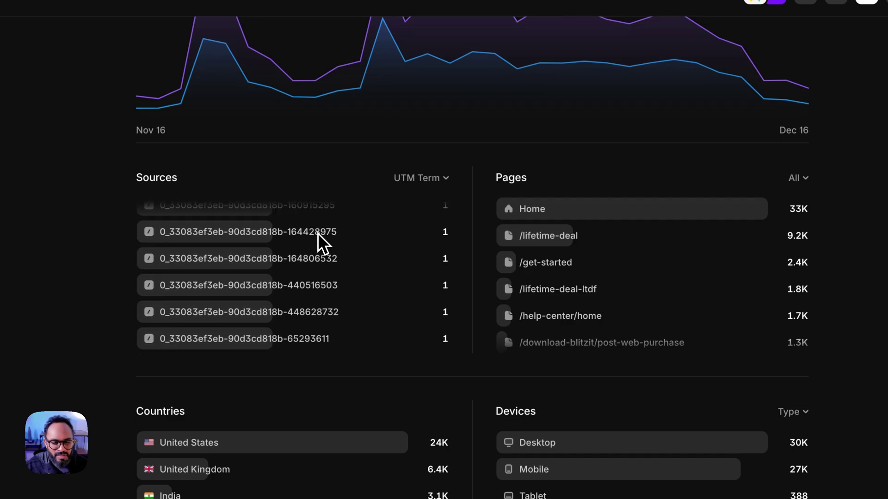
scroll(342, 265, up, 3)
click(440, 176)
Group Sources by UTM Medium: email 2K, newsletter 95, departmentofproduct-newsletter 53
mouse_move(430, 226)
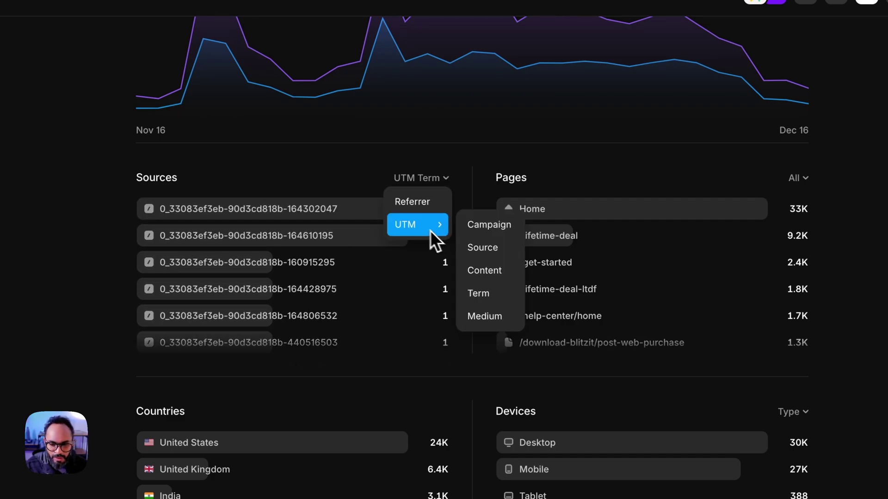
click(503, 314)
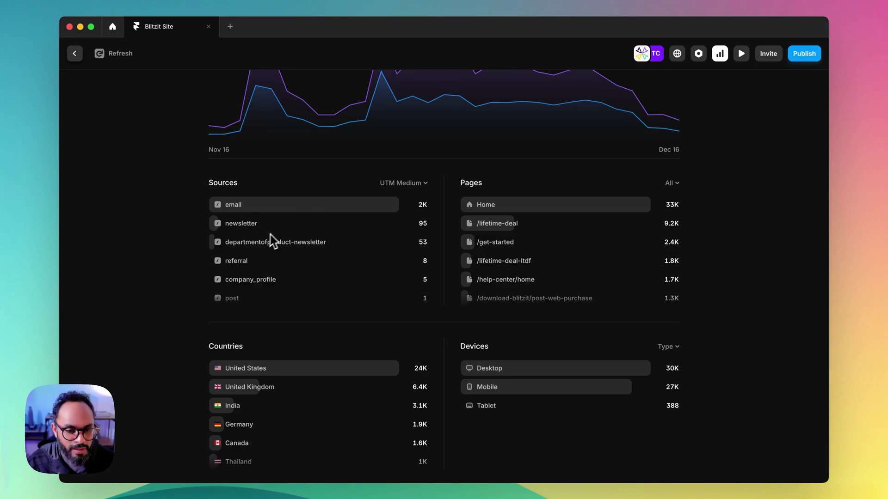
scroll(270, 237, down, 5)
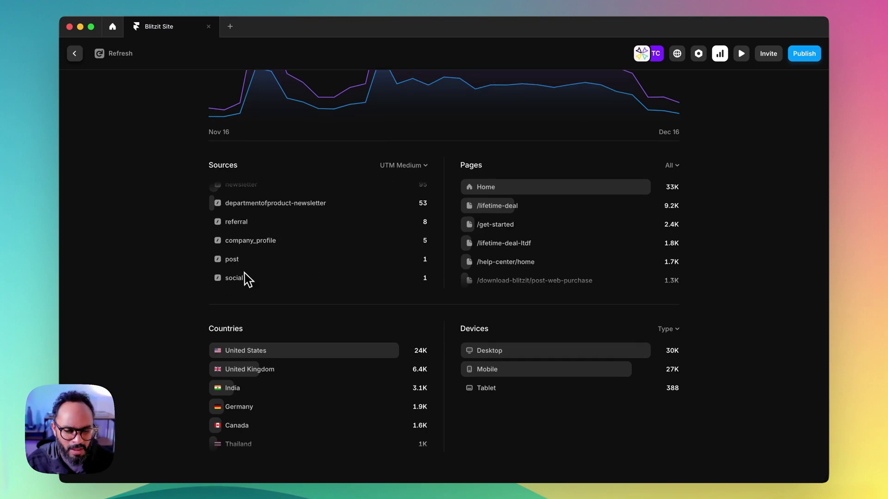
scroll(306, 259, up, 3)
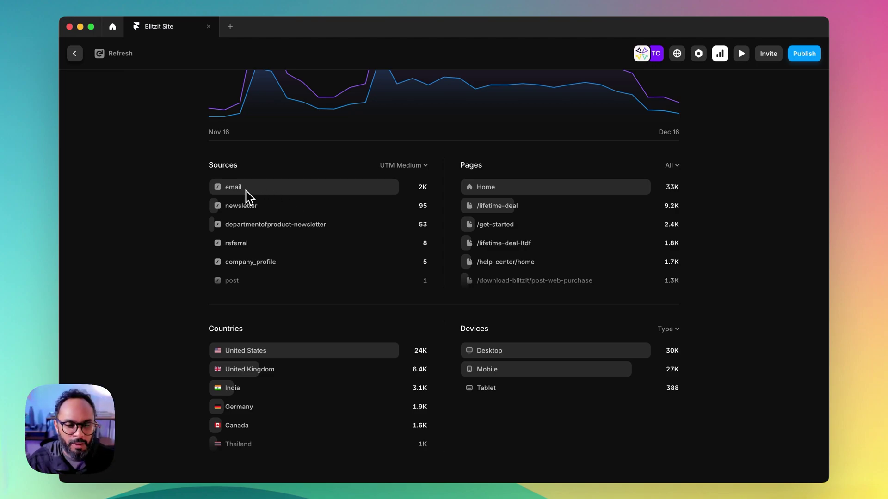
scroll(280, 252, down, 2)
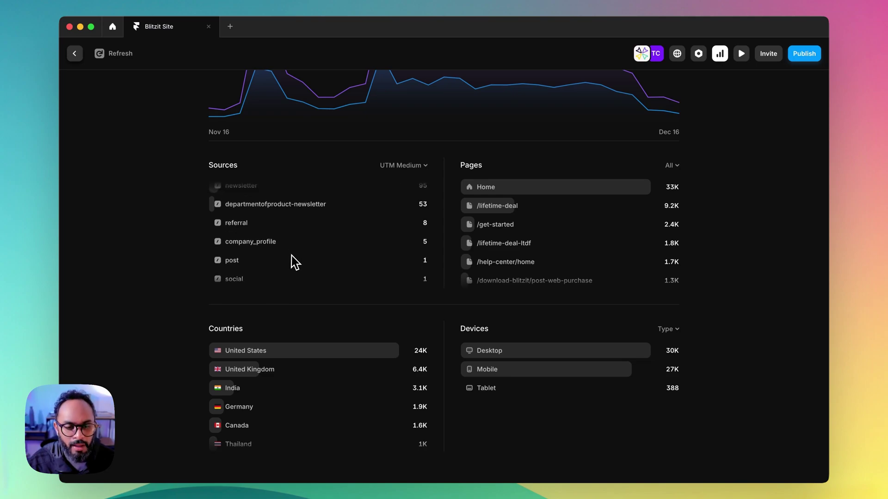
scroll(289, 264, up, 2)
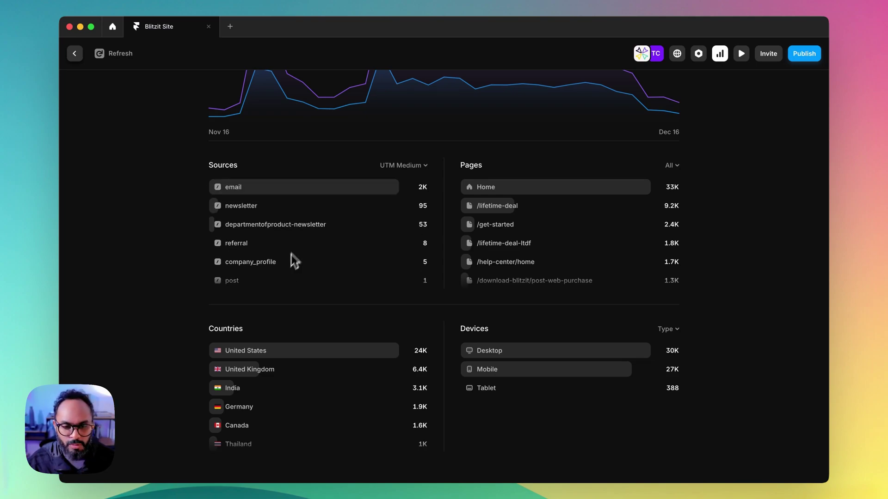
Look over the UTM breakdown choices and close them, keeping the UTM Medium grouping
click(412, 166)
mouse_move(411, 198)
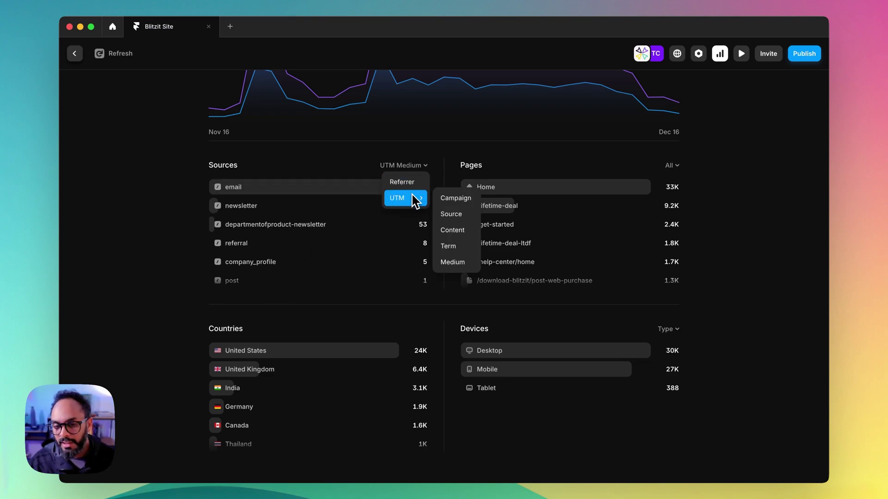
click(503, 165)
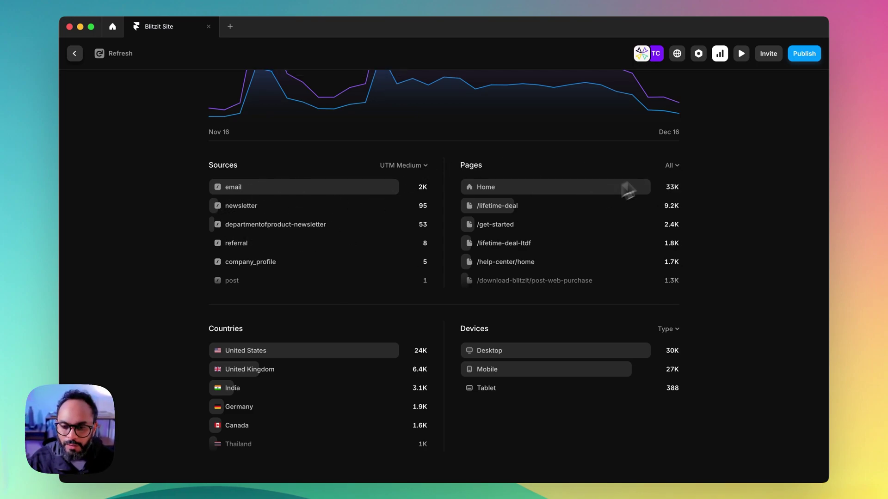
Switch the Pages list to Entry pages, after briefly trying Exit pages
click(674, 167)
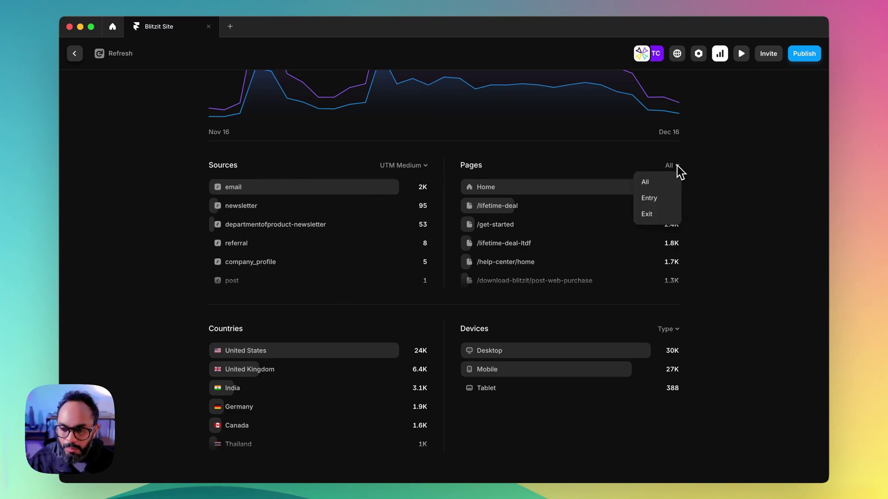
click(663, 199)
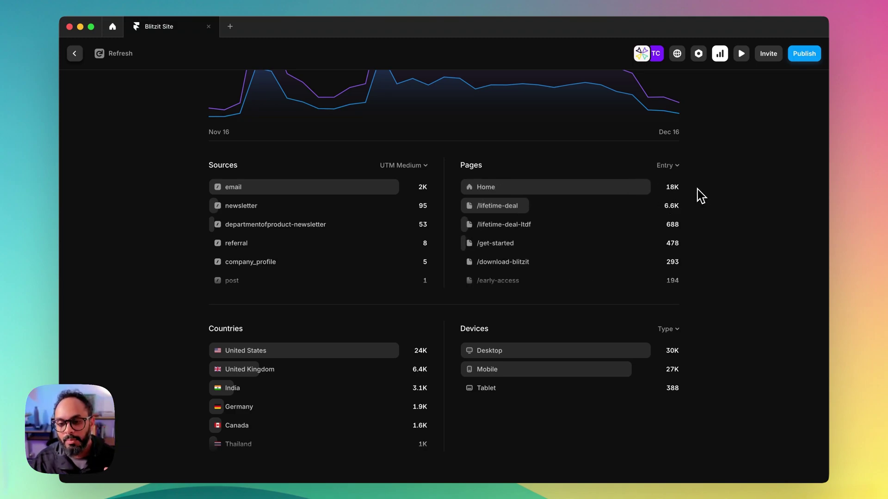
click(675, 166)
click(667, 214)
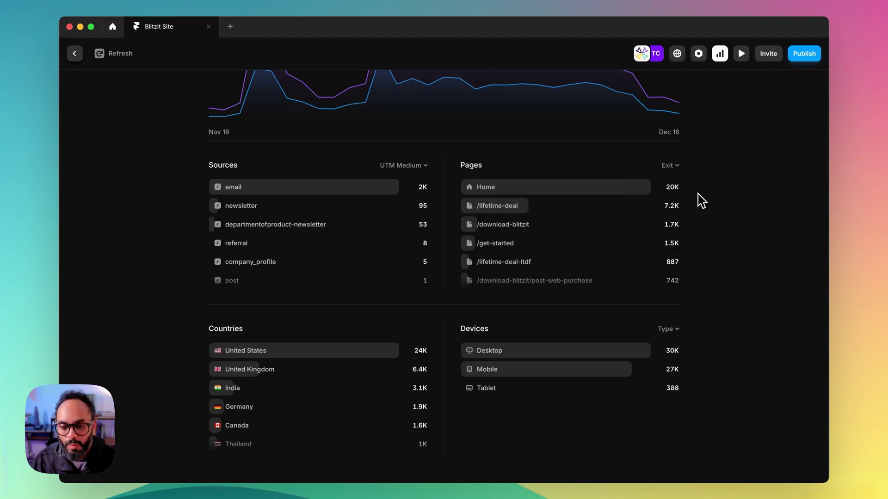
click(671, 165)
click(666, 189)
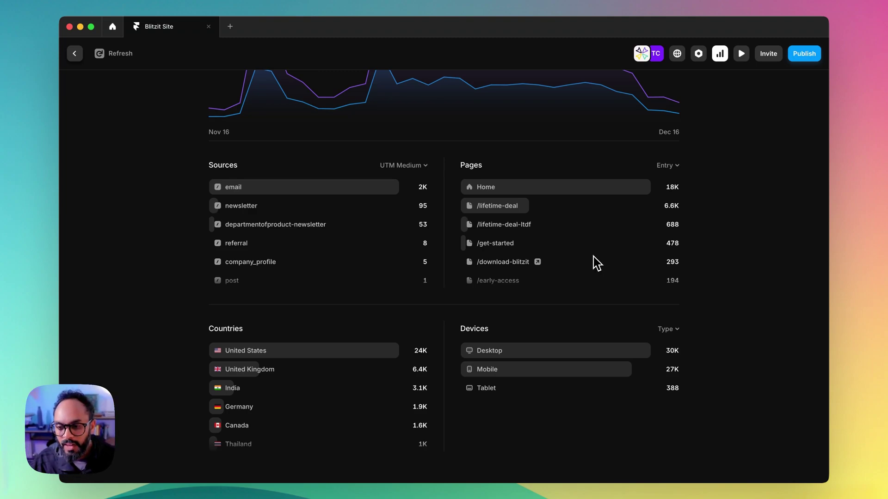
Scroll through the entry pages list
scroll(596, 261, down, 3)
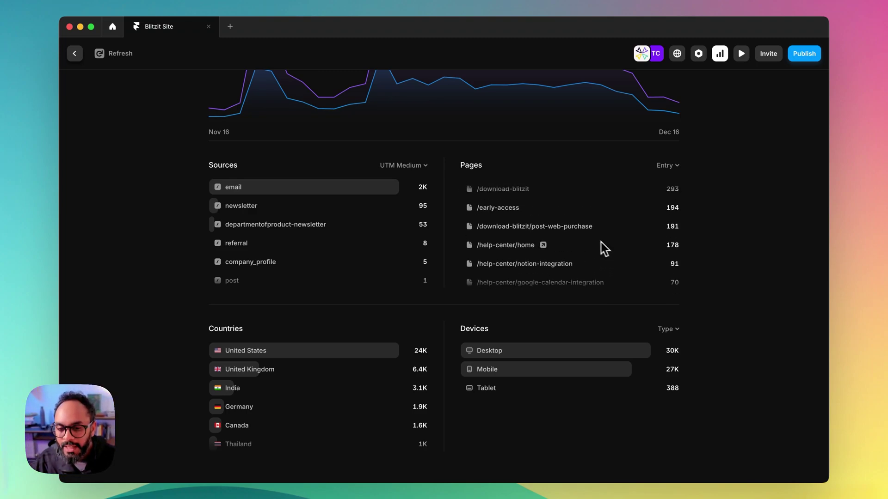
scroll(590, 244, down, 1)
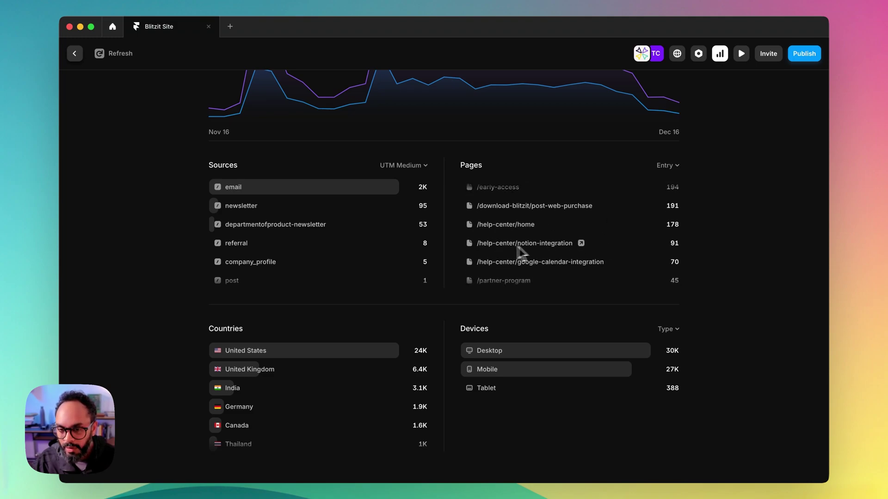
scroll(559, 249, down, 4)
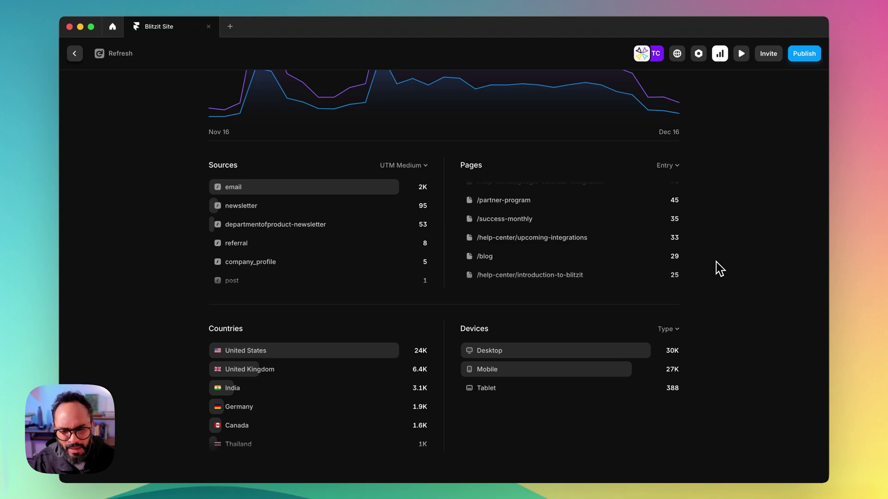
scroll(656, 255, down, 4)
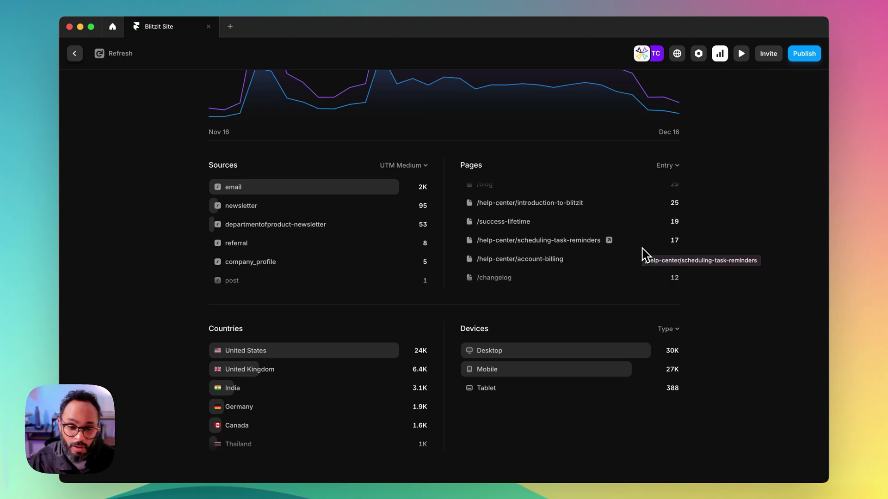
scroll(637, 256, down, 1)
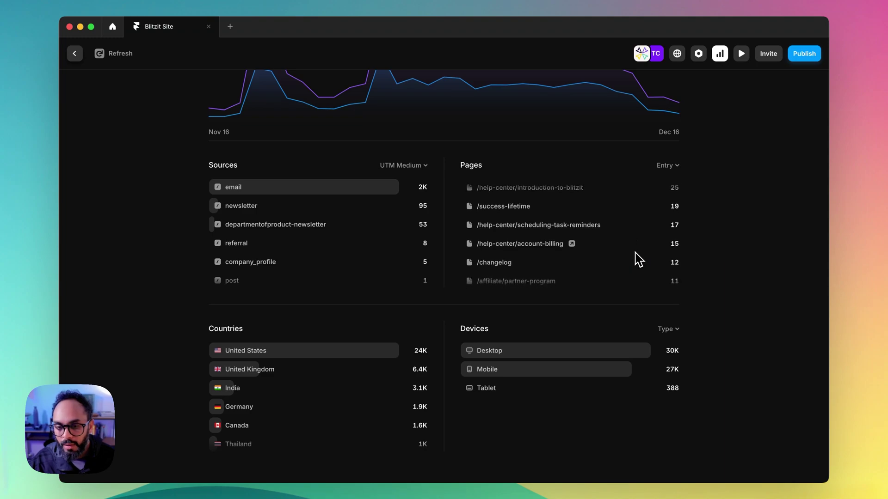
scroll(619, 250, up, 5)
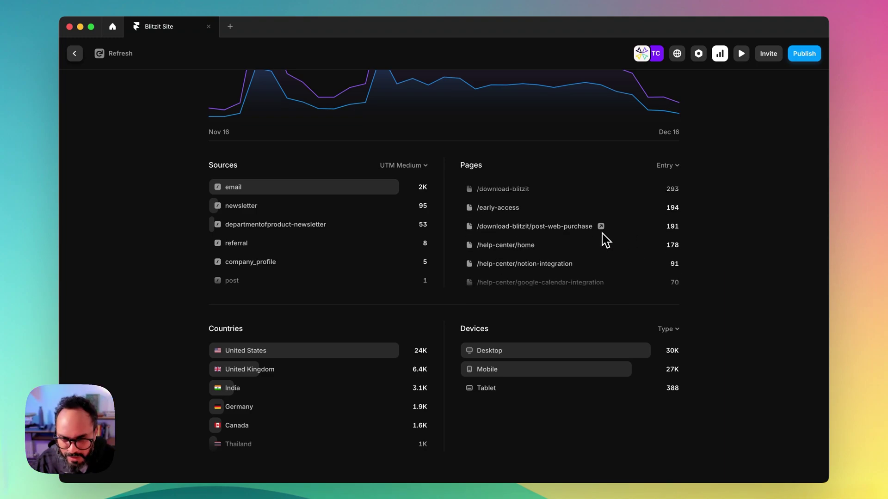
scroll(605, 240, down, 1)
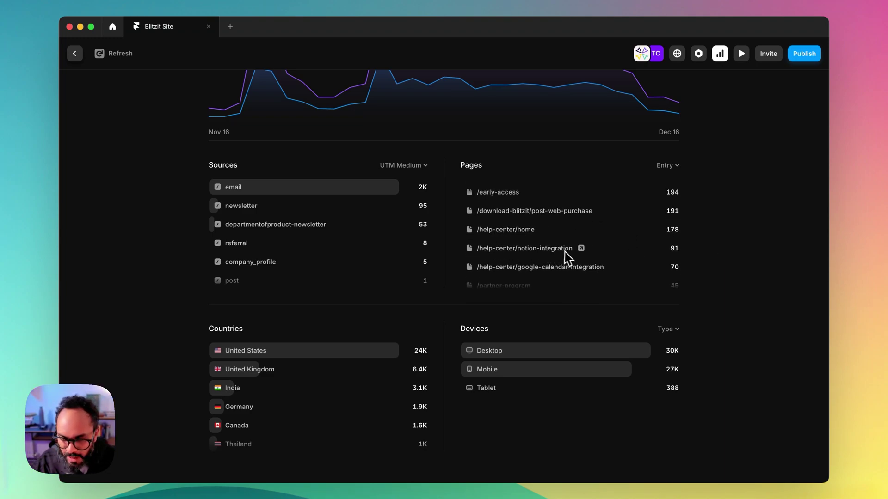
scroll(567, 255, down, 1)
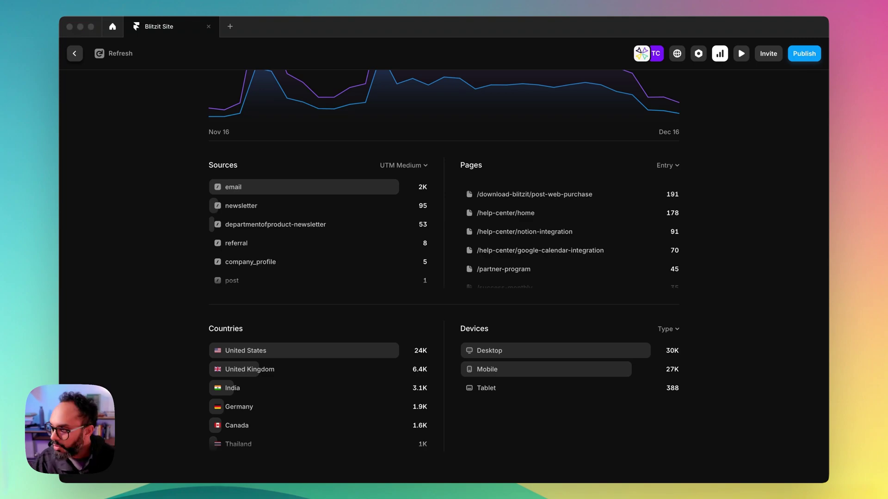
Move the Blitzit timer over the chart, pause it, and expand it into the full task board
drag(809, 36, 480, 133)
click(460, 134)
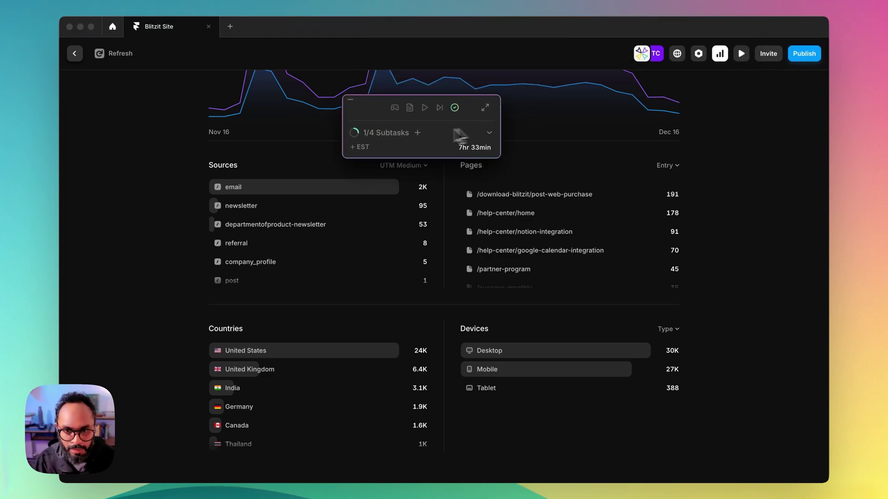
click(488, 114)
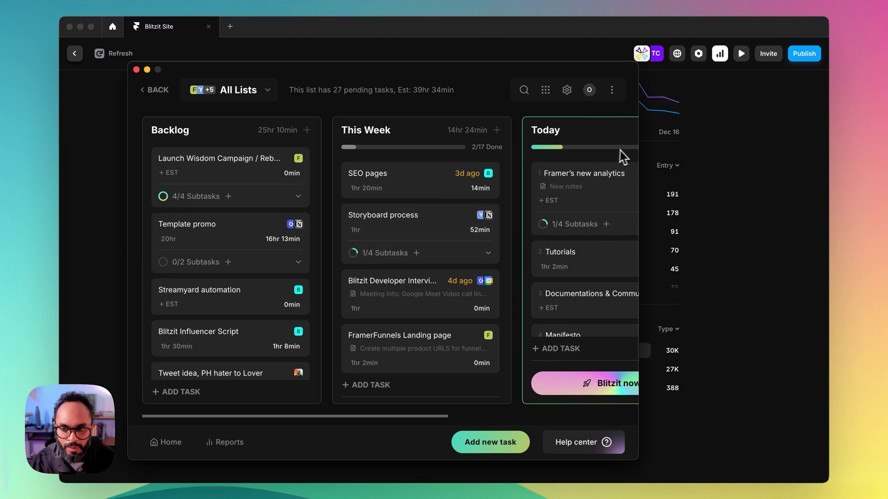
drag(641, 149, 763, 159)
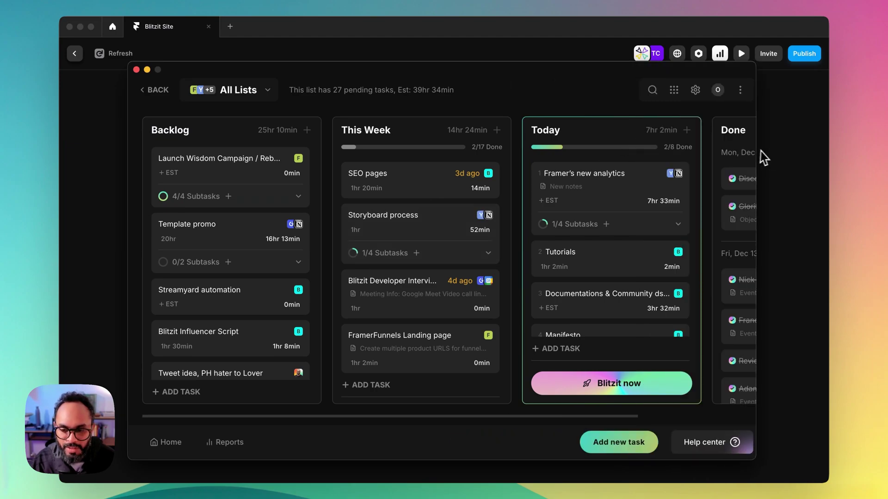
Open the Blitzit help centre home page in a browser, then minimize it to reveal Framer
click(703, 449)
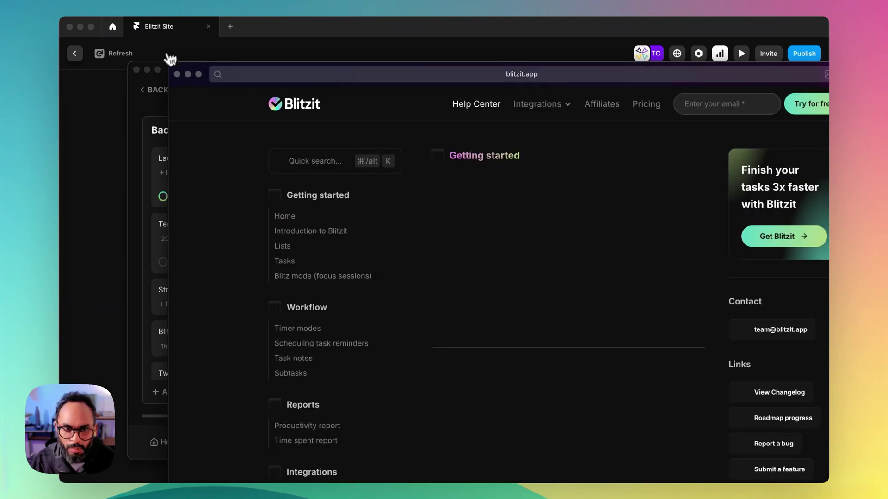
drag(228, 73, 89, 28)
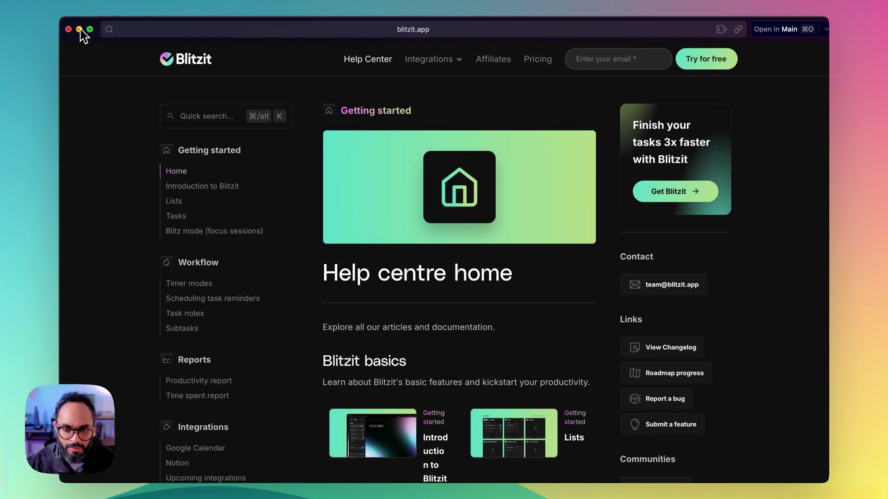
click(80, 29)
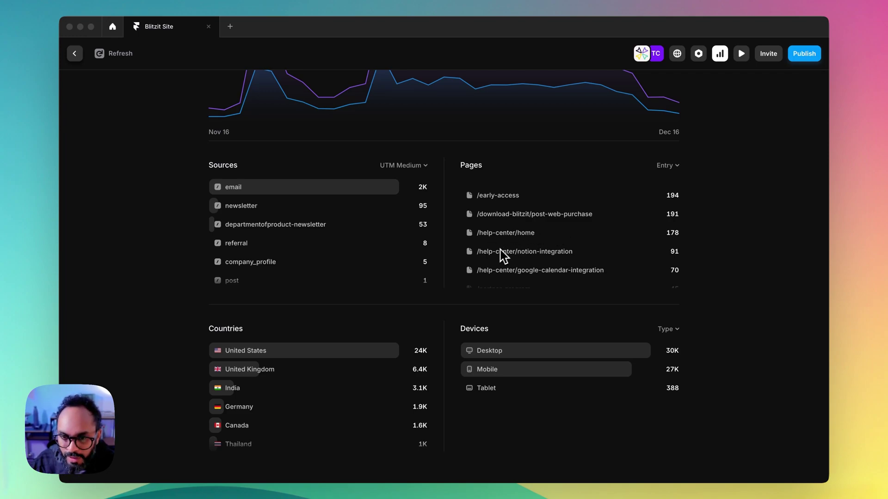
scroll(516, 259, down, 5)
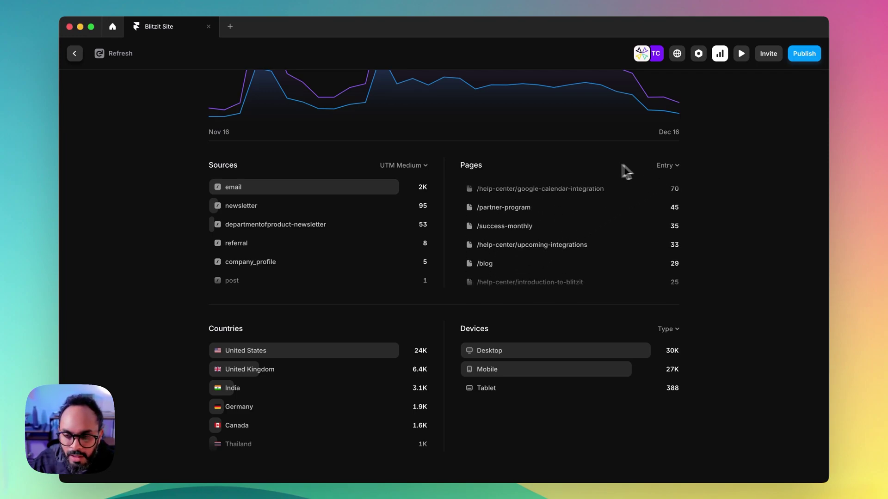
scroll(666, 213, up, 10)
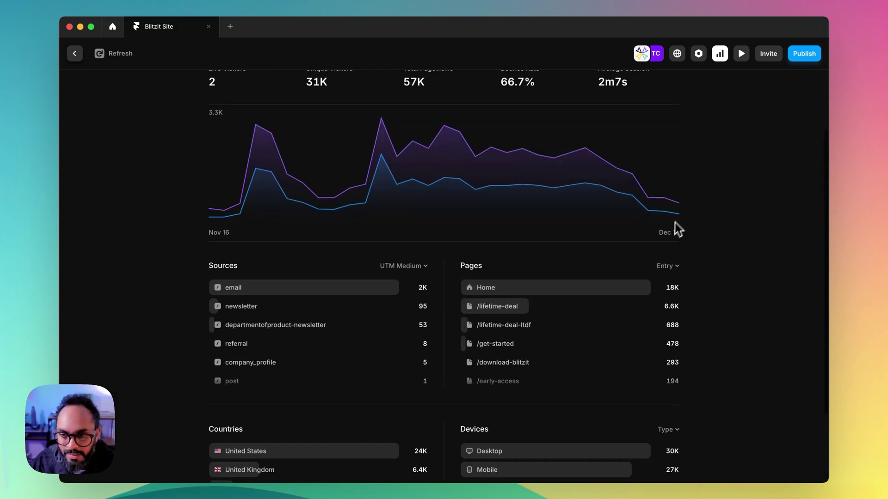
mouse_move(673, 298)
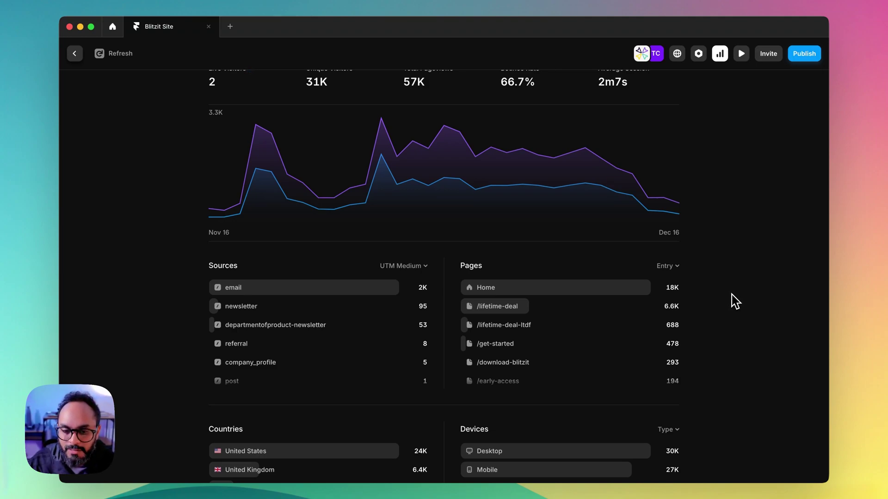
scroll(736, 302, down, 3)
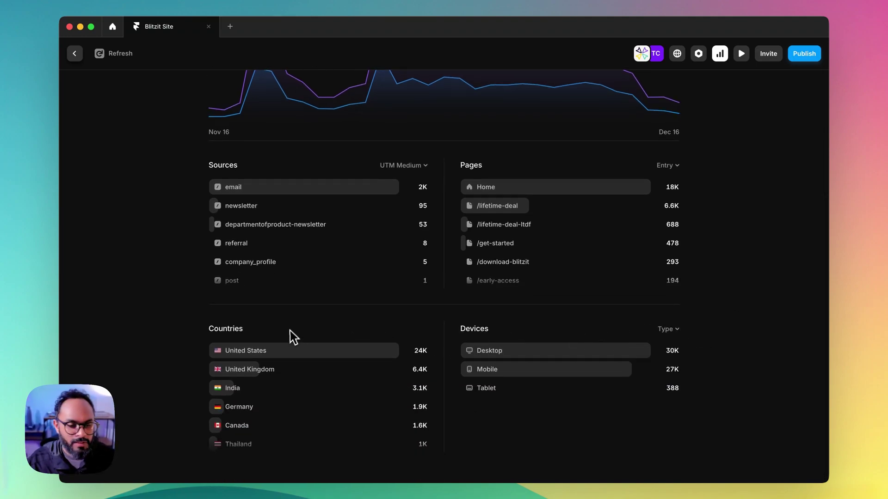
scroll(388, 384, down, 5)
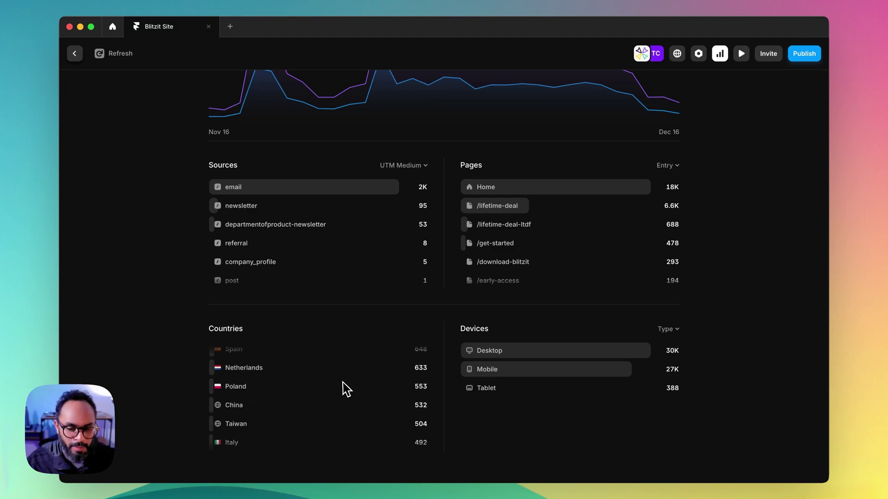
scroll(326, 379, up, 5)
scroll(327, 380, down, 8)
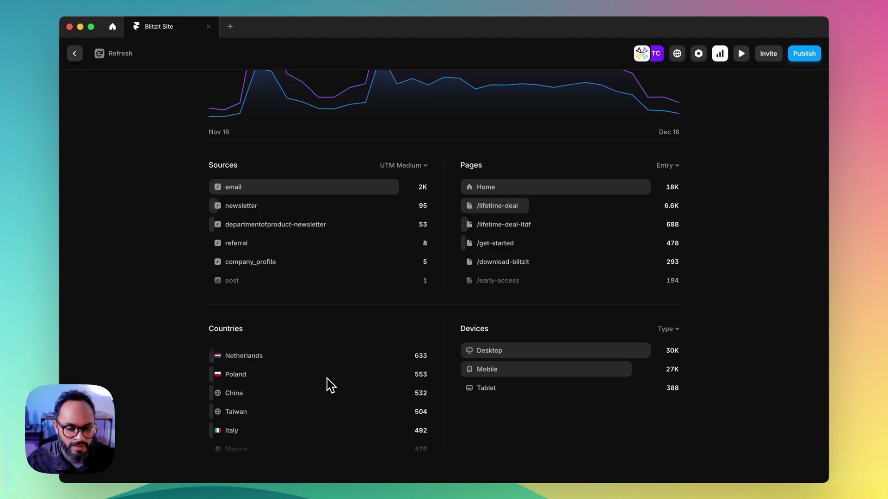
scroll(333, 391, up, 5)
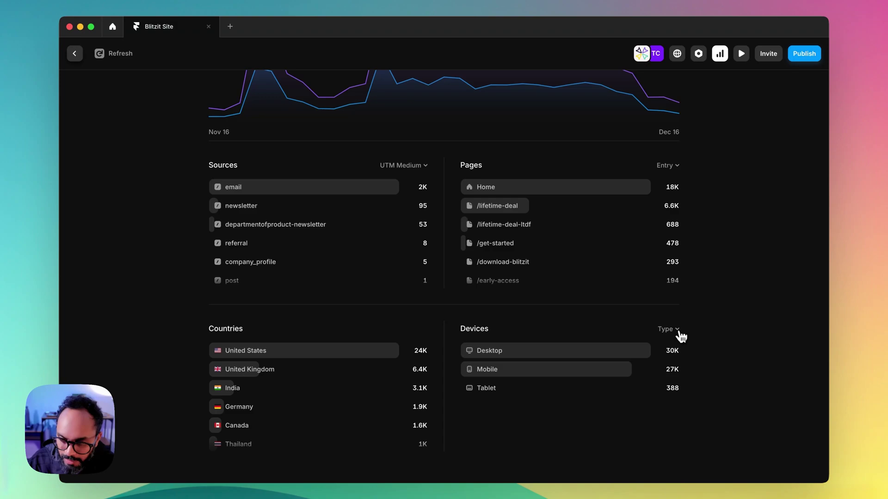
click(675, 329)
click(661, 362)
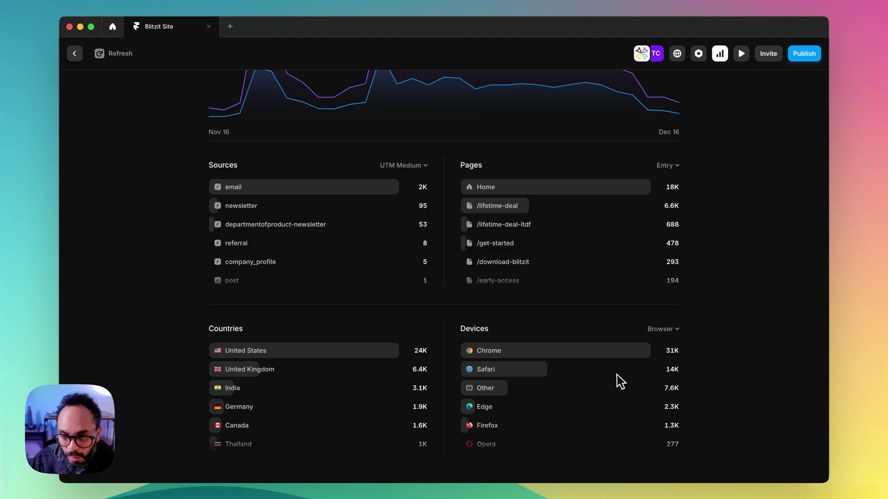
scroll(620, 382, down, 1)
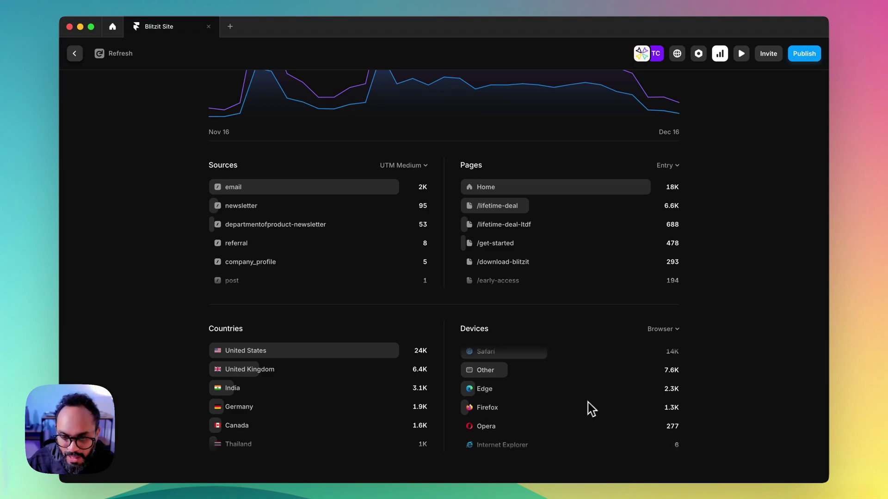
scroll(586, 409, up, 1)
scroll(557, 424, down, 1)
scroll(594, 407, up, 1)
click(672, 329)
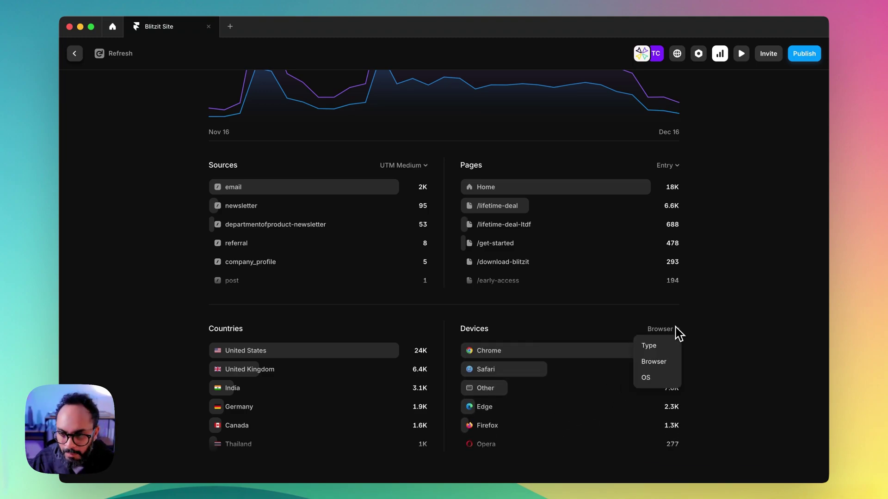
click(667, 384)
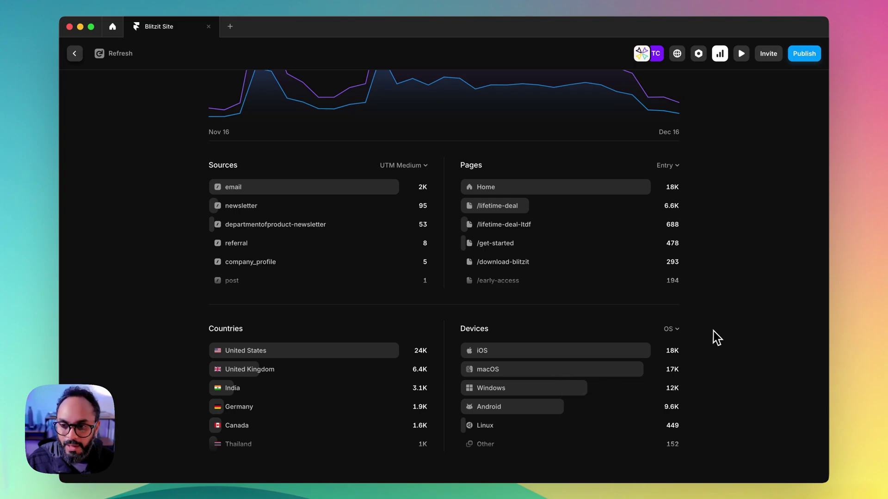
scroll(716, 342, up, 5)
scroll(719, 345, down, 5)
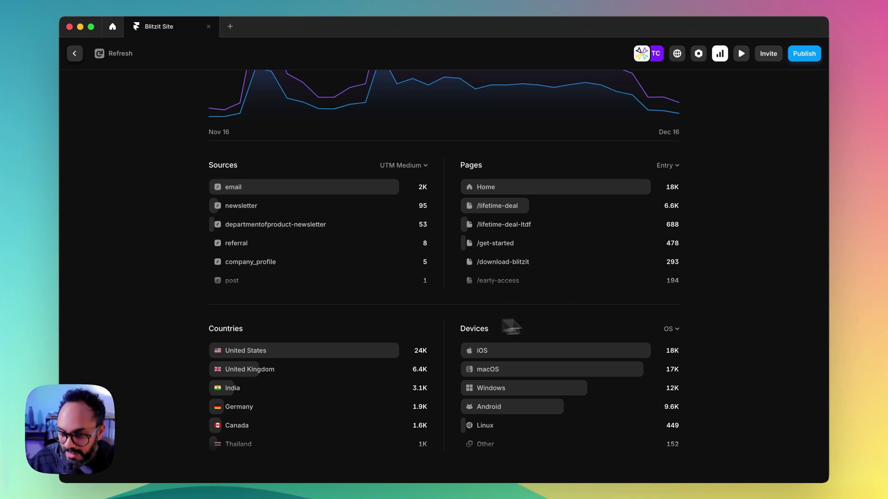
click(671, 329)
click(672, 346)
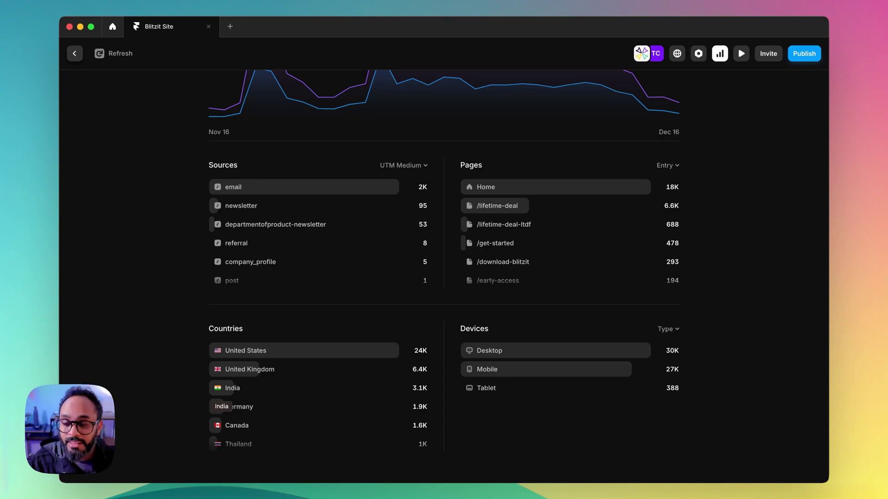
Group the Sources list by UTM Campaign, then try grouping it by Referrer
scroll(446, 200, down, 5)
scroll(459, 198, up, 1)
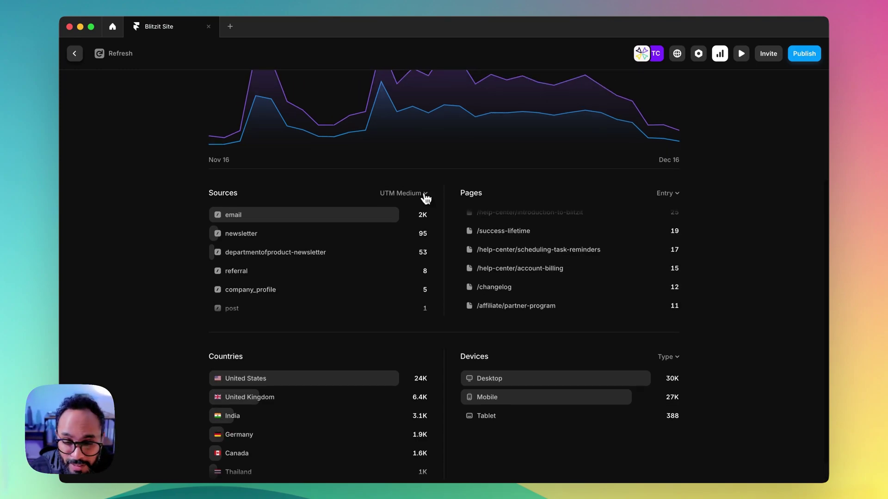
click(424, 195)
mouse_move(409, 230)
click(450, 226)
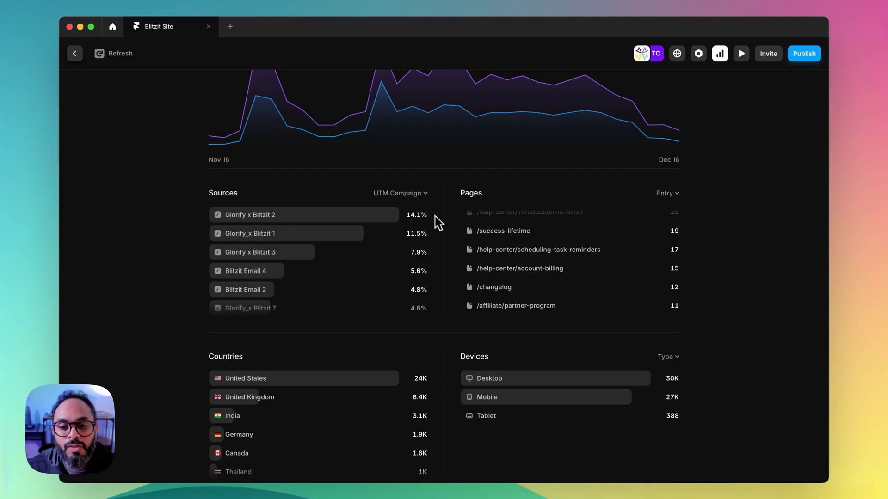
click(416, 194)
click(412, 209)
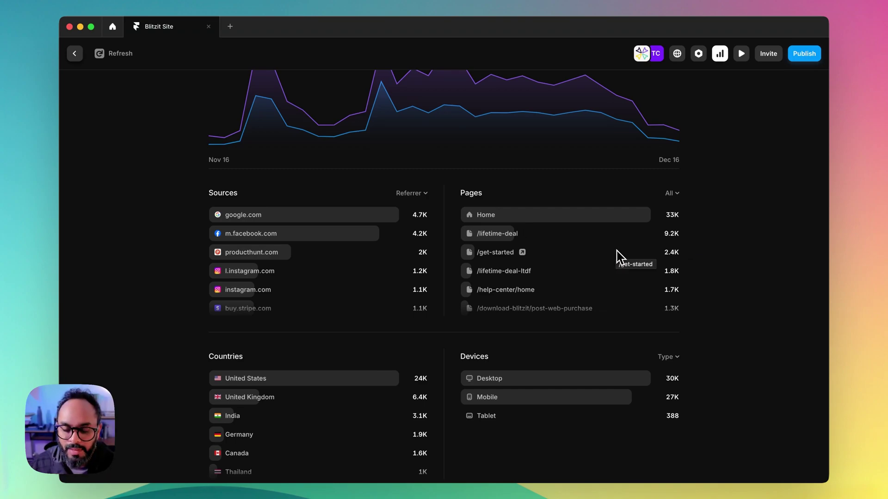
Set the Pages list to show entry pages only
scroll(621, 257, down, 10)
scroll(601, 296, down, 5)
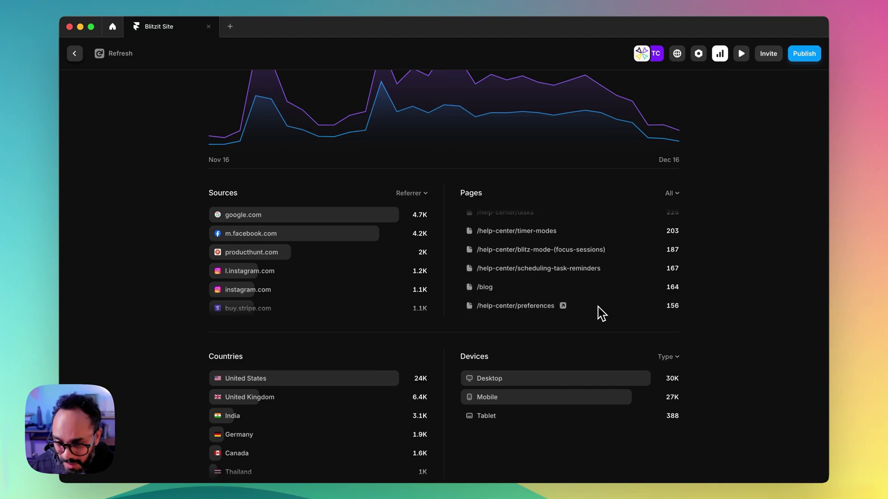
scroll(599, 316, down, 5)
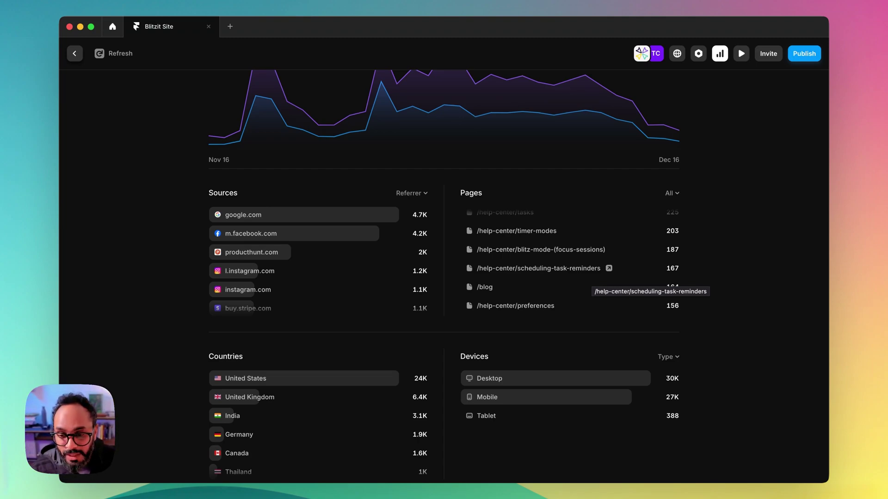
click(671, 194)
click(654, 227)
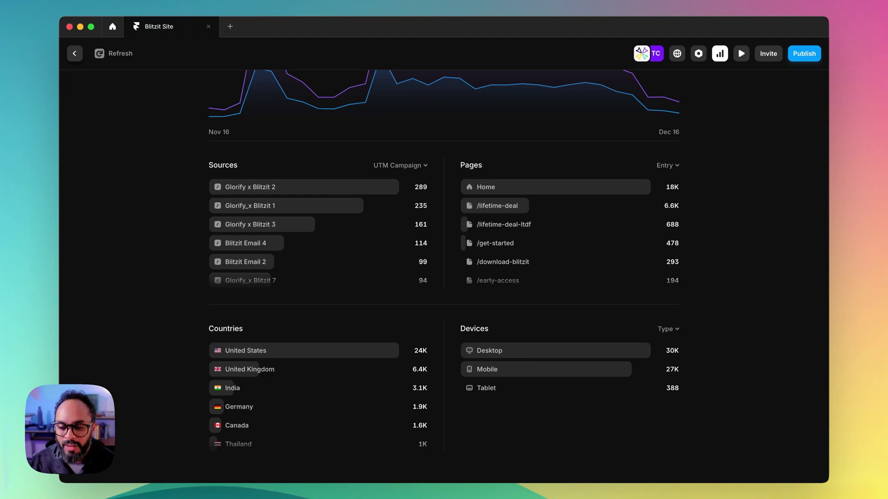
Apply the Glorify x Blitzit 2 row in Sources as a campaign filter
scroll(444, 277, up, 5)
scroll(444, 277, down, 5)
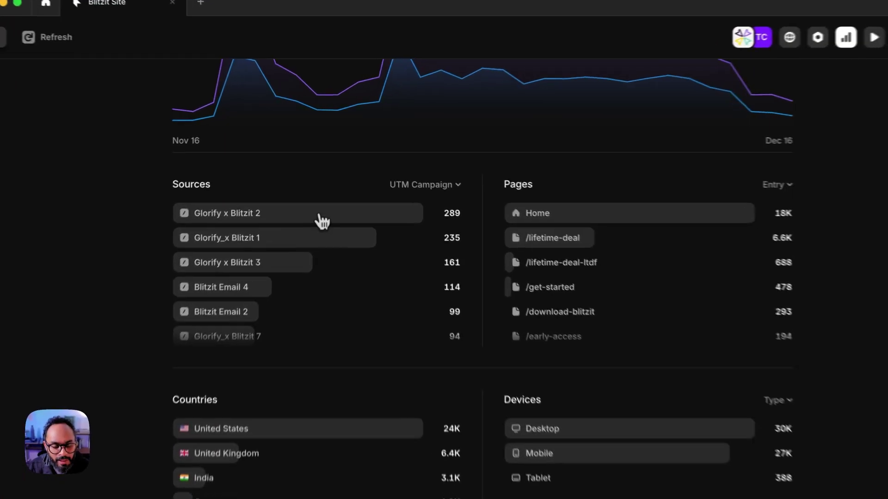
click(321, 190)
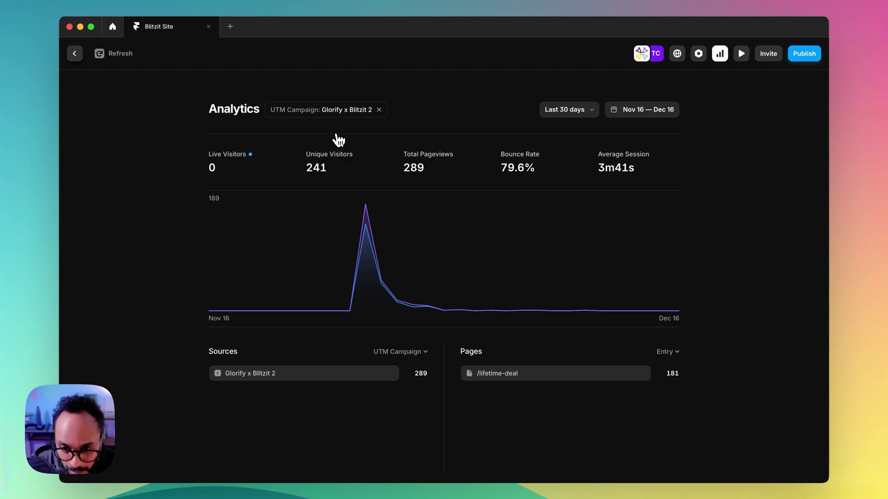
scroll(354, 244, down, 1)
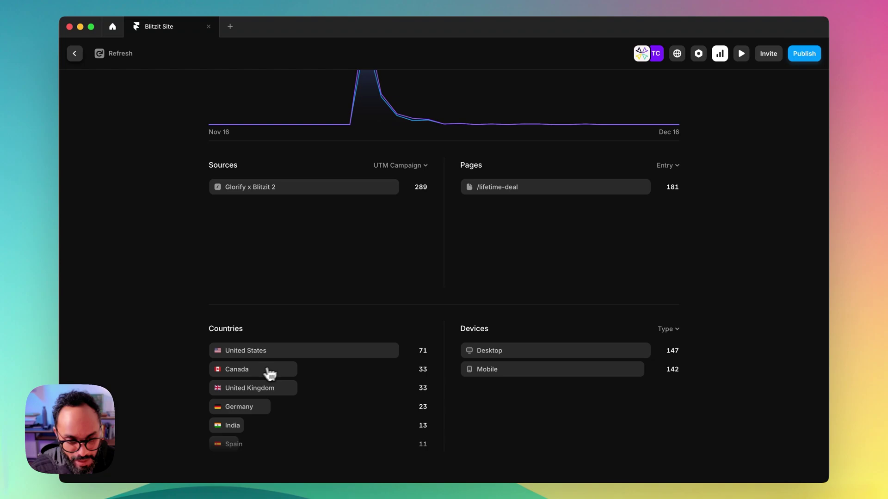
Break the Devices panel down by browser: Chrome 177, Safari 90, Firefox 12
scroll(332, 387, down, 5)
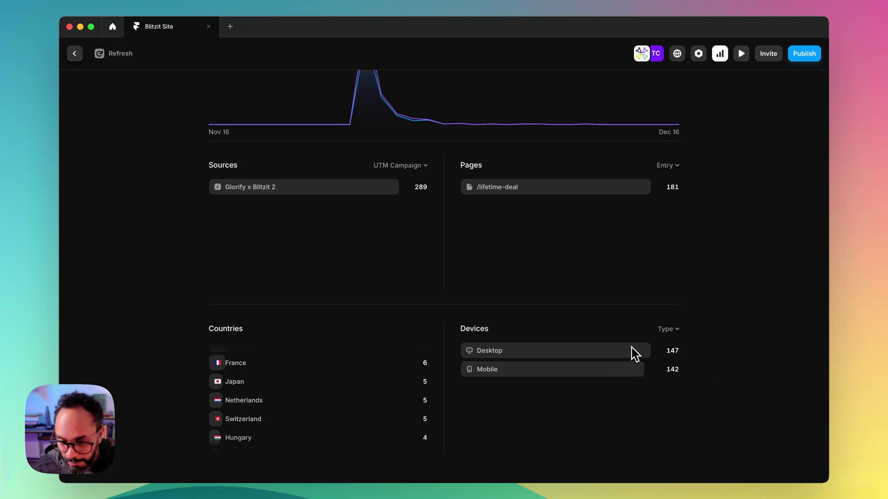
click(675, 331)
click(662, 361)
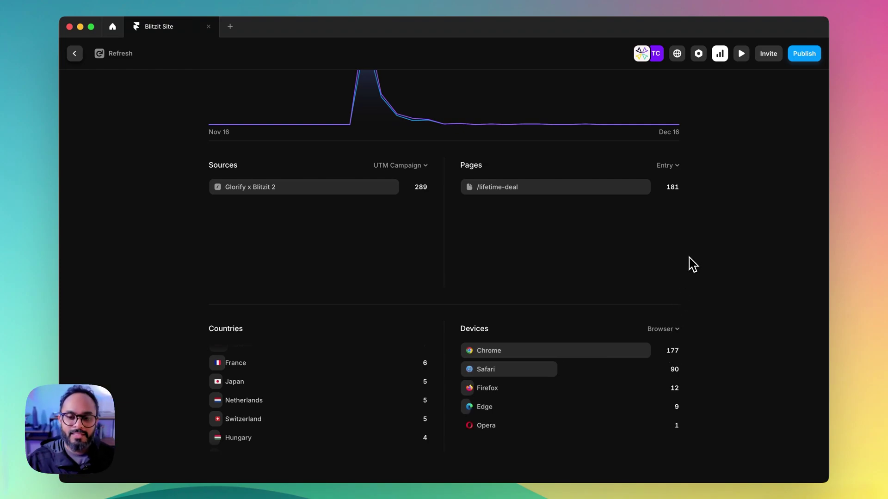
Switch the date range from Last 30 days to Last 7 days and confirm Dec 9 — Dec 16
scroll(585, 156, up, 5)
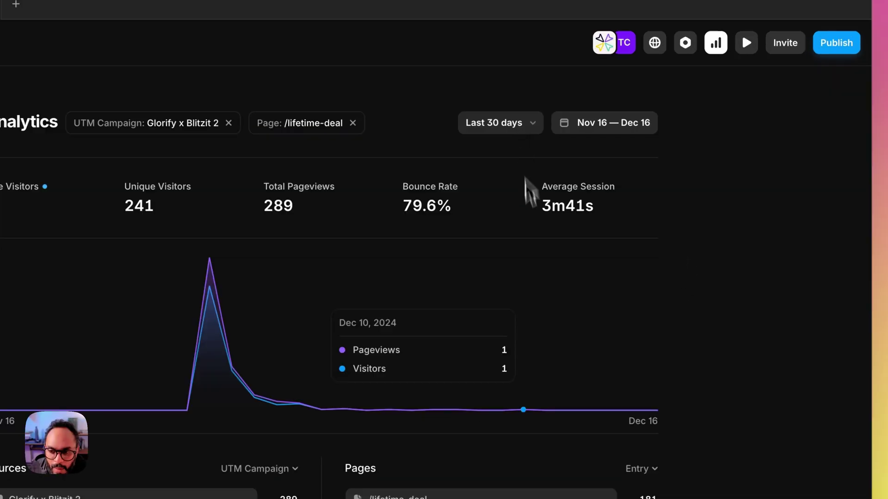
click(581, 111)
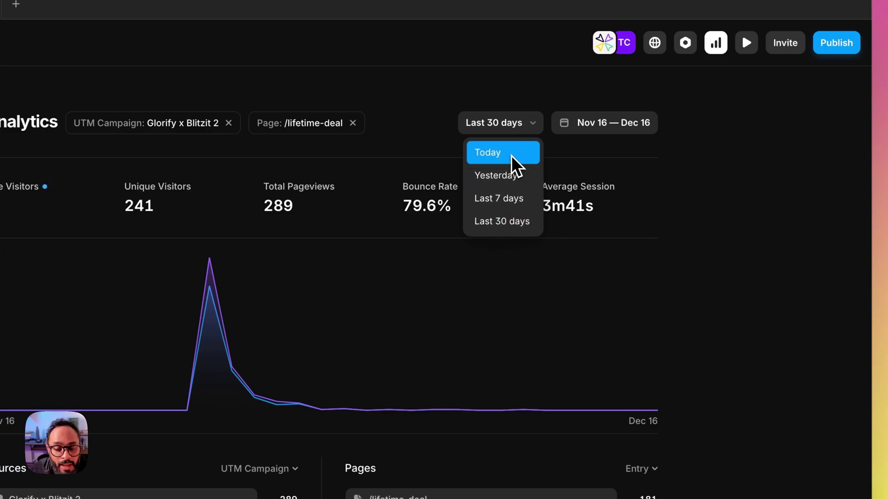
click(504, 199)
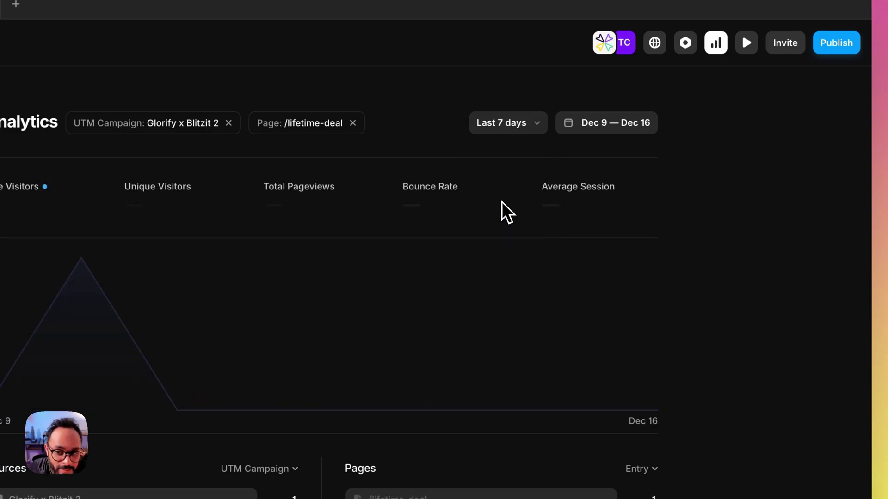
click(603, 131)
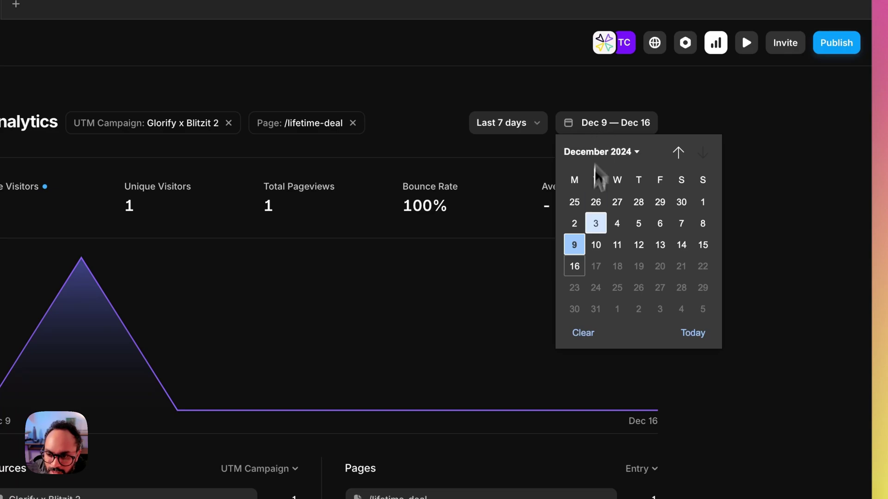
click(761, 185)
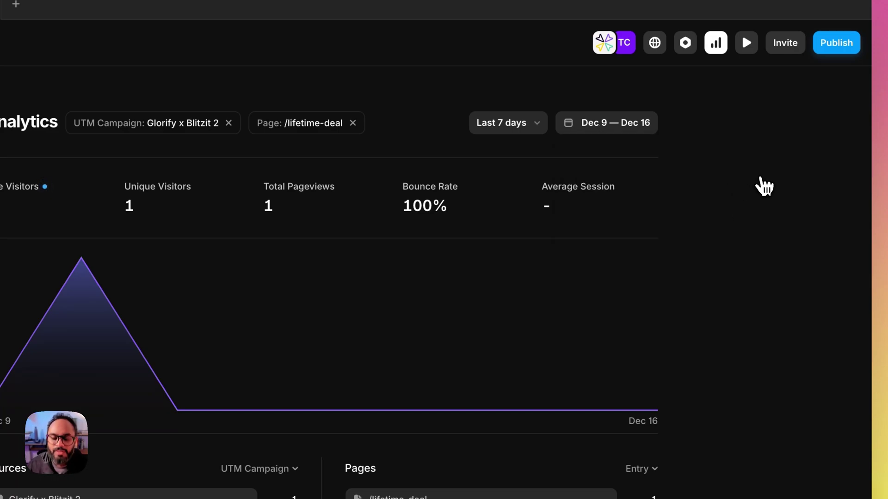